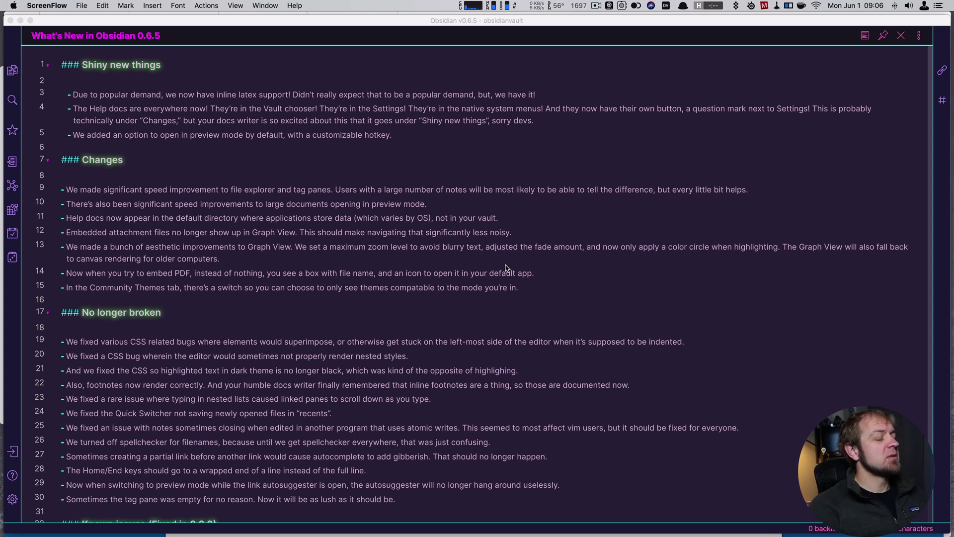
- Select the line 3 sentence announcing inline latex support in the 0.6.5 changelog note
left_click(72, 97)
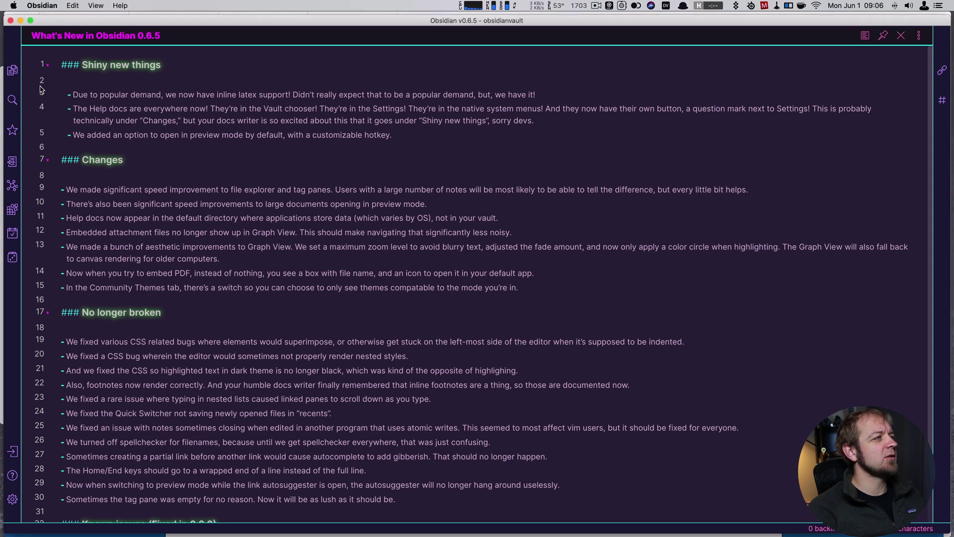
left_click_drag(73, 95, 564, 91)
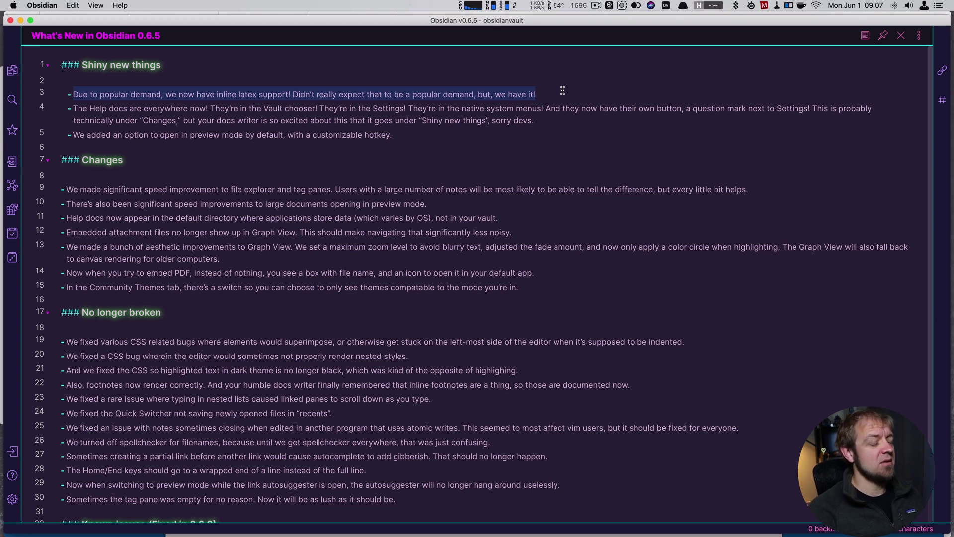
key("super+Tab")
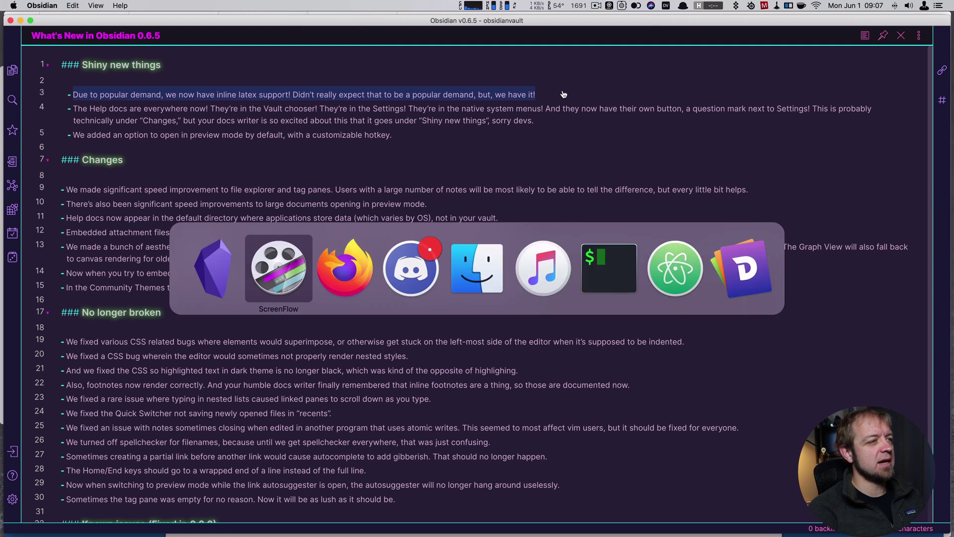
- Search Firefox for 'latex support', open the LaTeX Project help page, then close the browser window
key("super+Tab")
key("super+l")
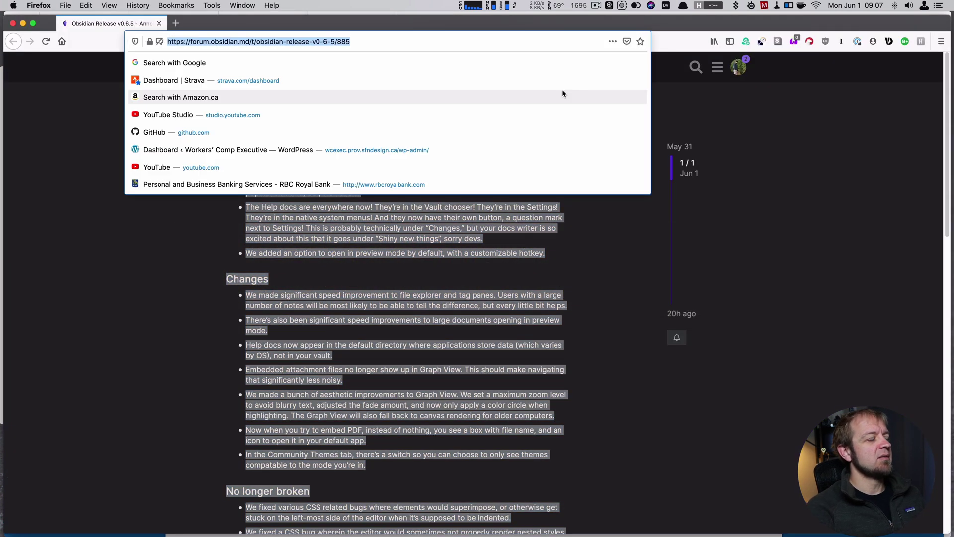
type("latex su")
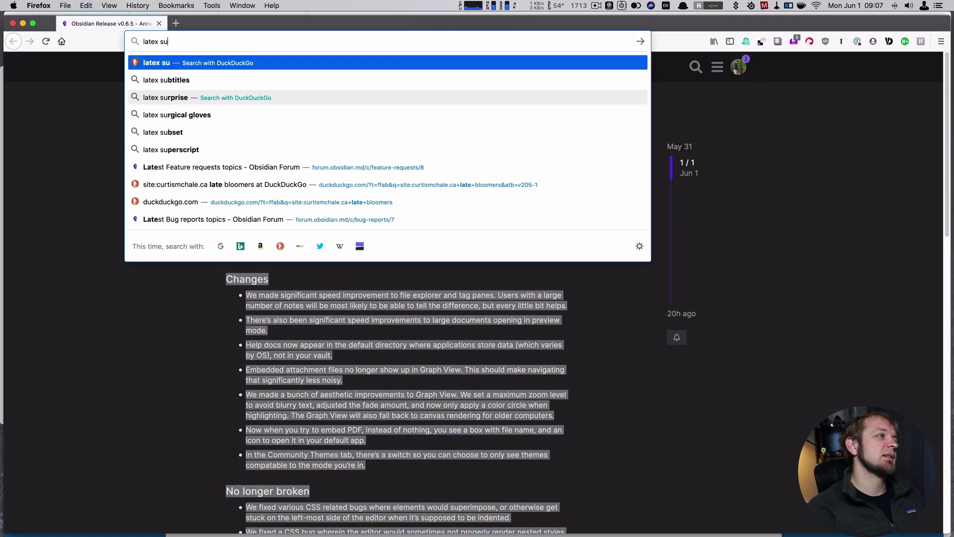
type("pport")
key("Return")
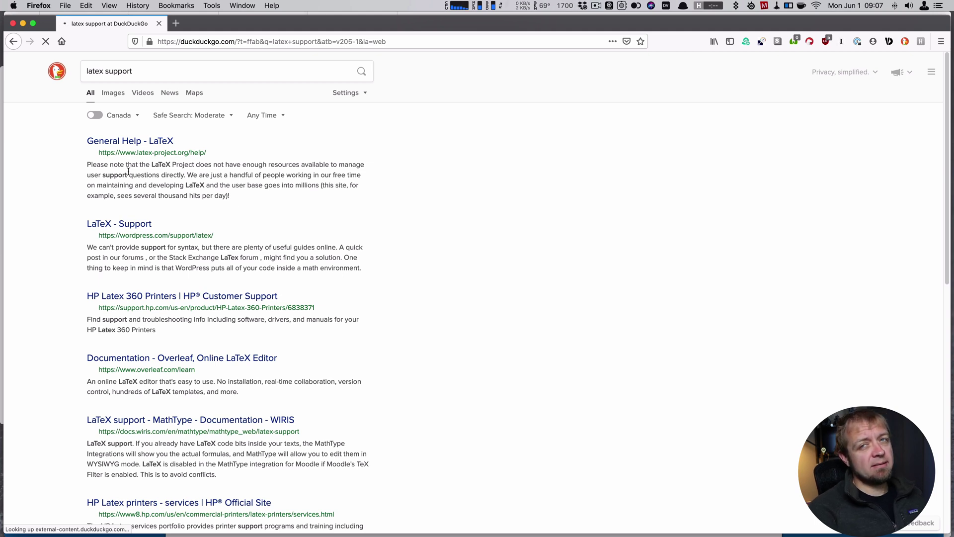
left_click(128, 171)
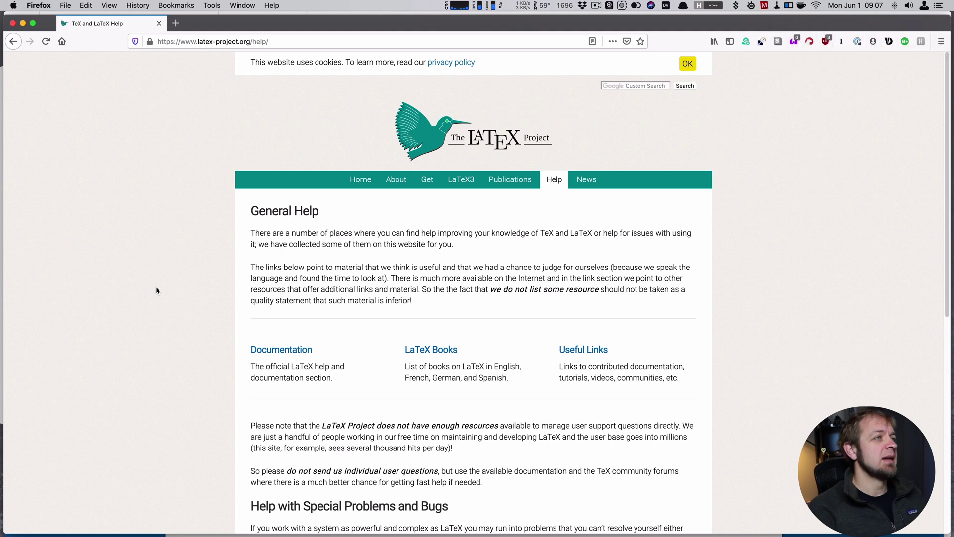
left_click(14, 23)
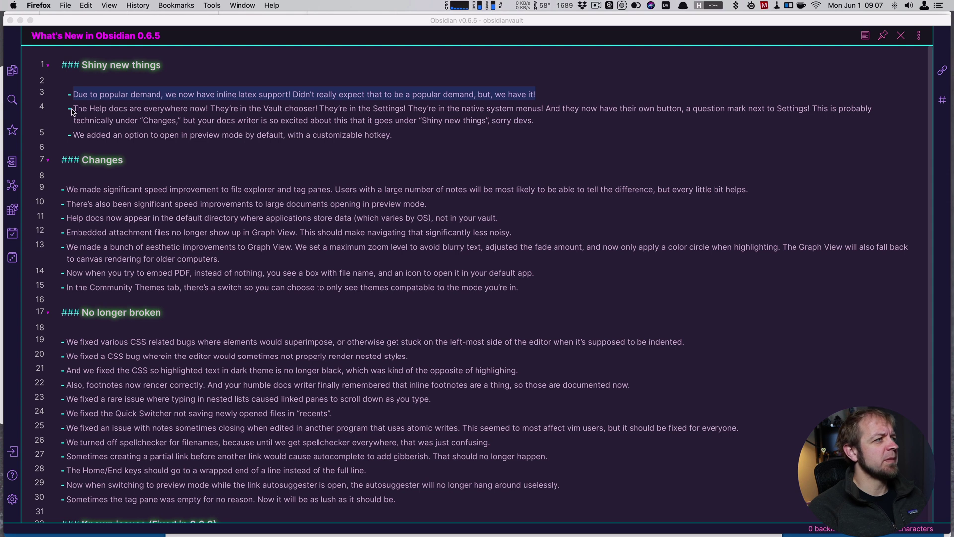
- Select the line 4 changelog line about the Help docs and open the built-in Help vault
left_click_drag(71, 107, 543, 122)
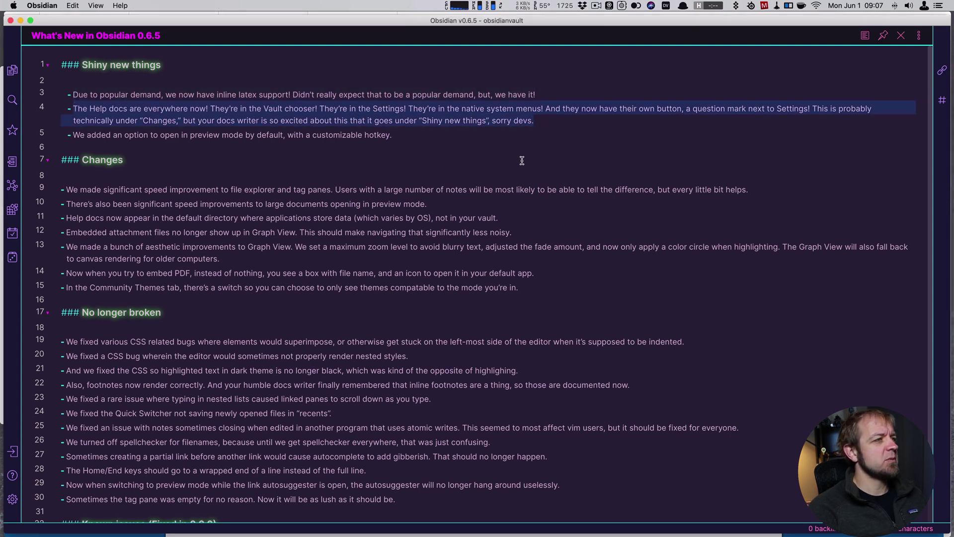
left_click(12, 476)
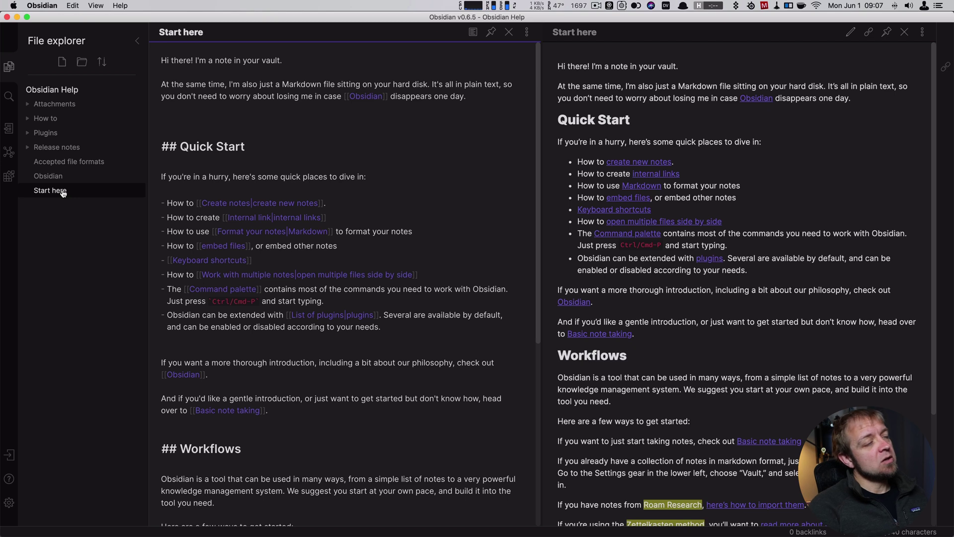
- Close the Help vault window, show the file explorer, and open then dismiss the vault chooser
left_click(7, 17)
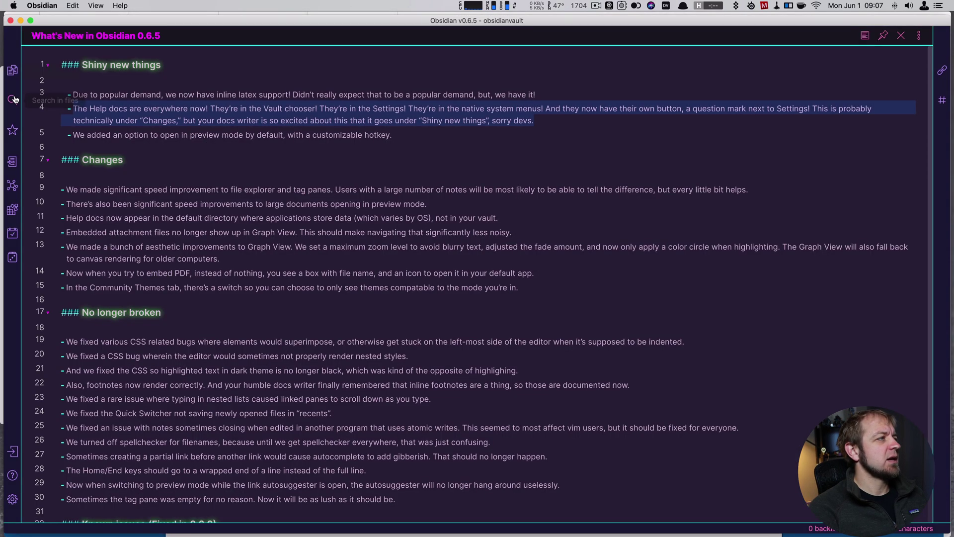
left_click(13, 70)
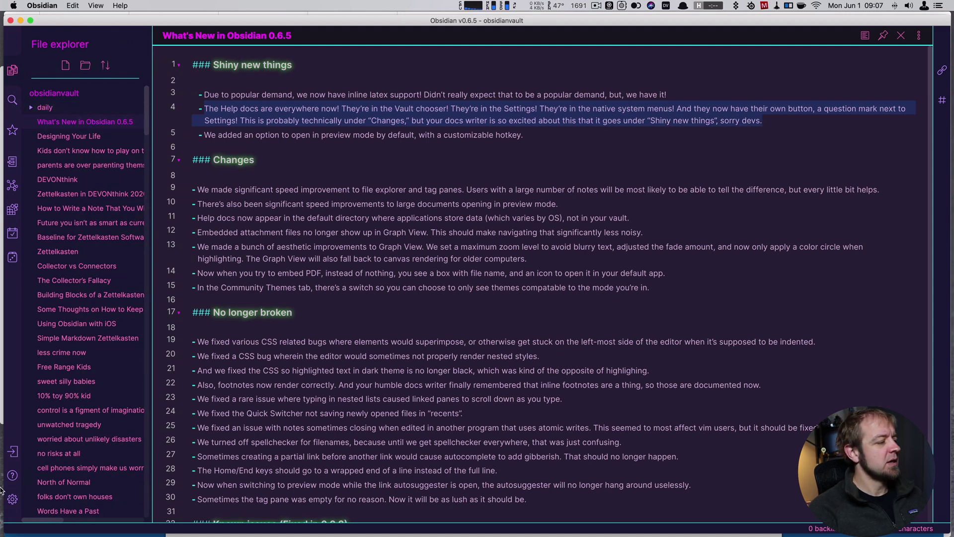
left_click(13, 453)
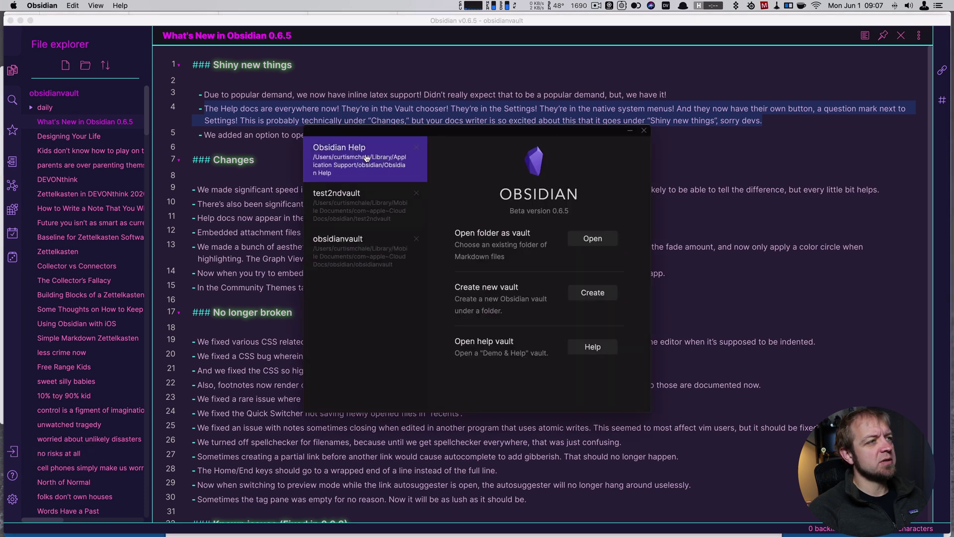
left_click(366, 159)
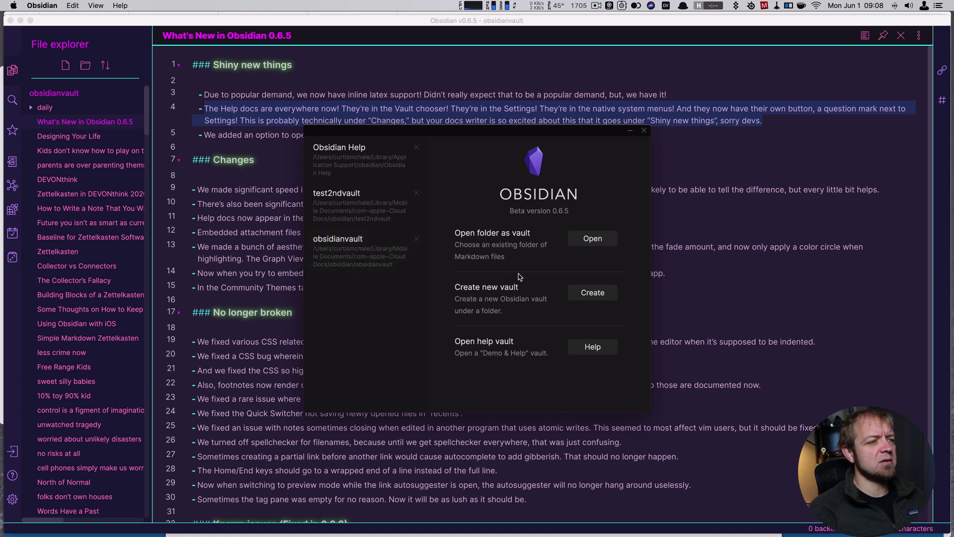
left_click(645, 131)
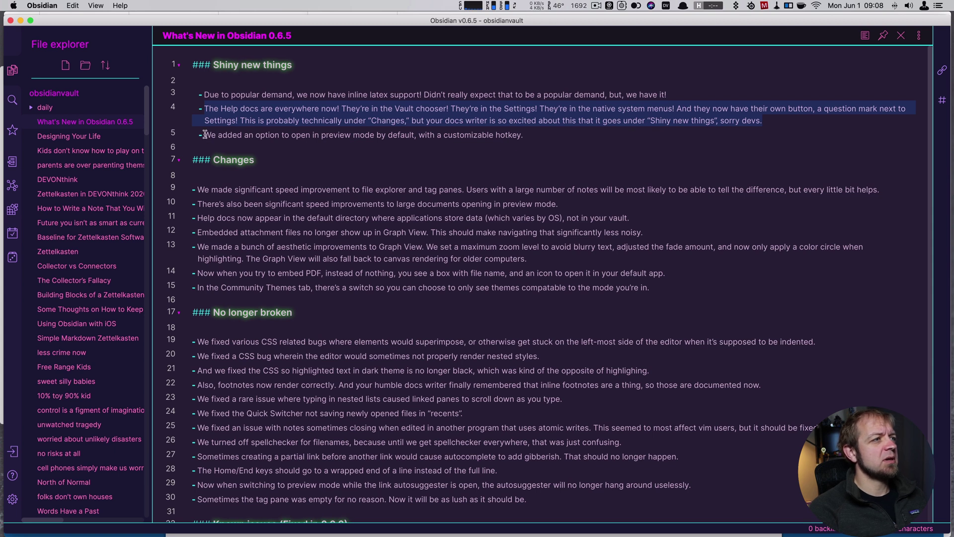
left_click_drag(204, 134, 523, 135)
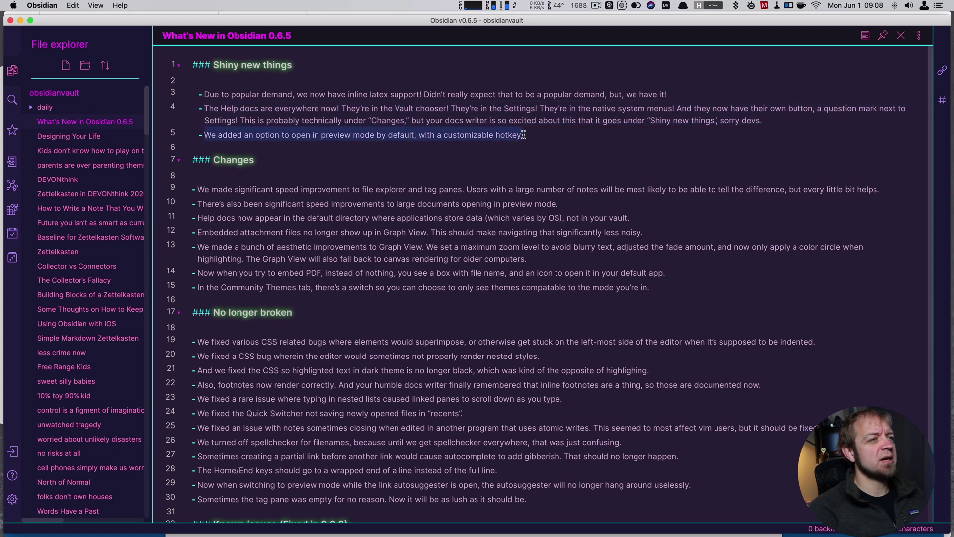
key("super+comma")
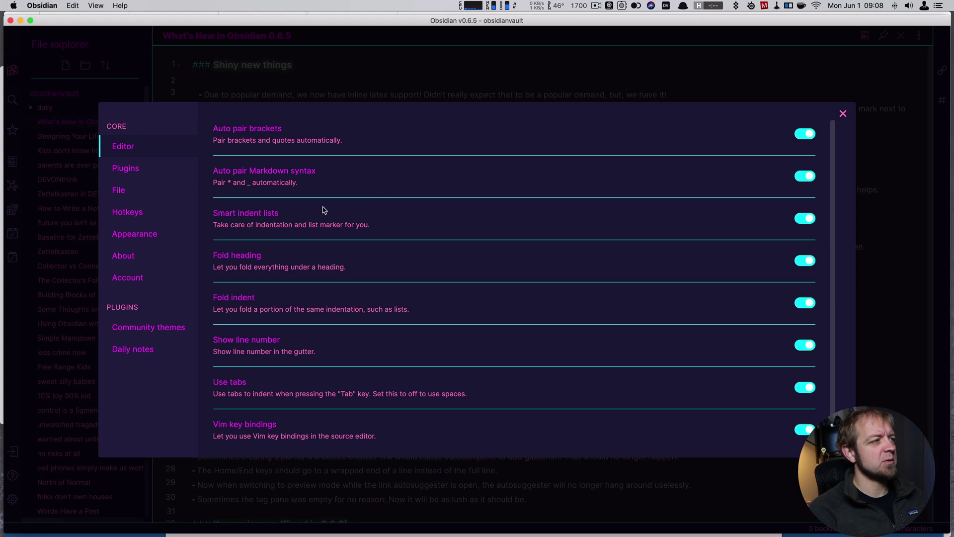
left_click(134, 212)
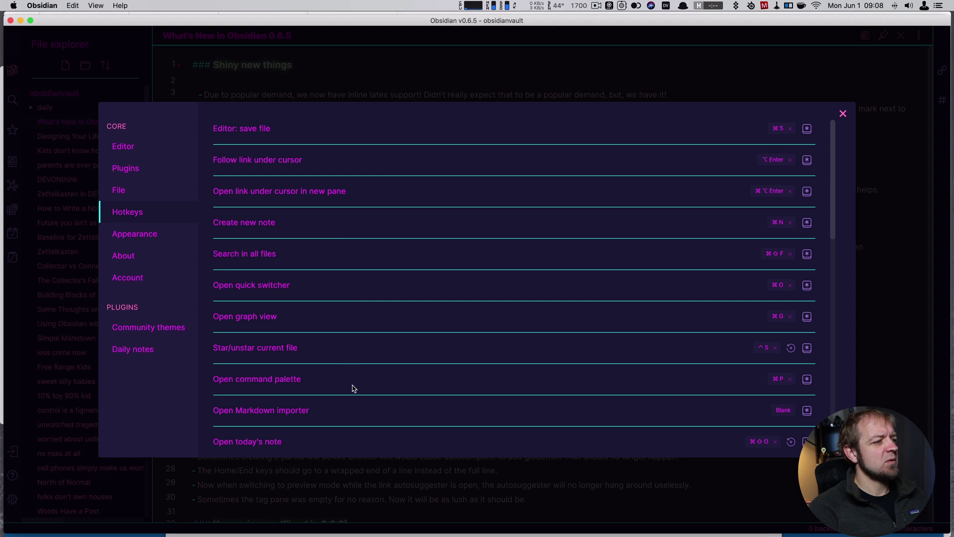
scroll(354, 389, "down", 5)
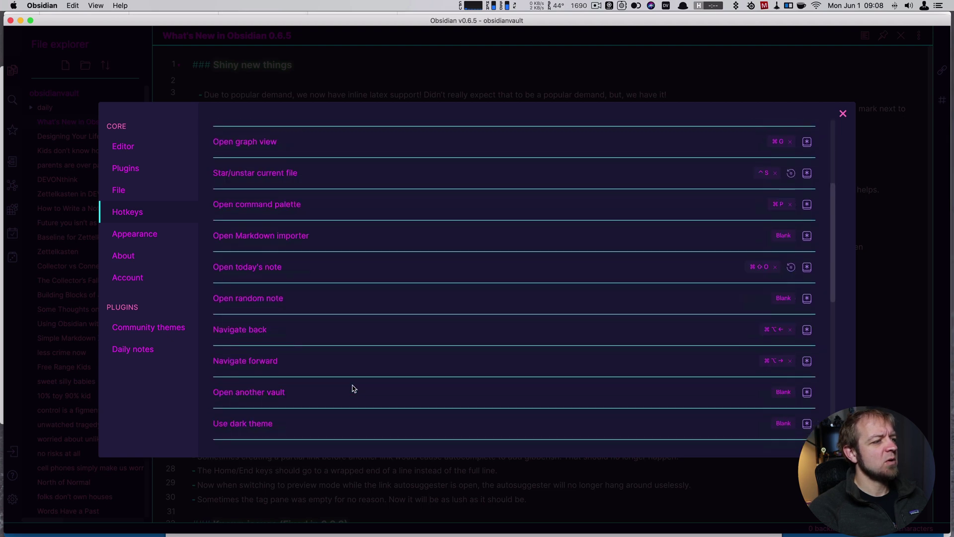
scroll(300, 347, "down", 1)
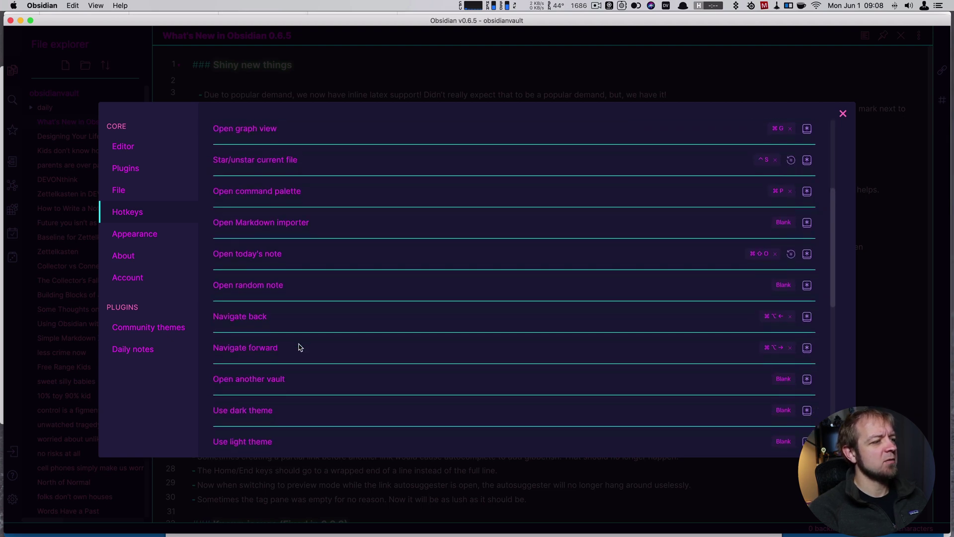
scroll(301, 347, "down", 3)
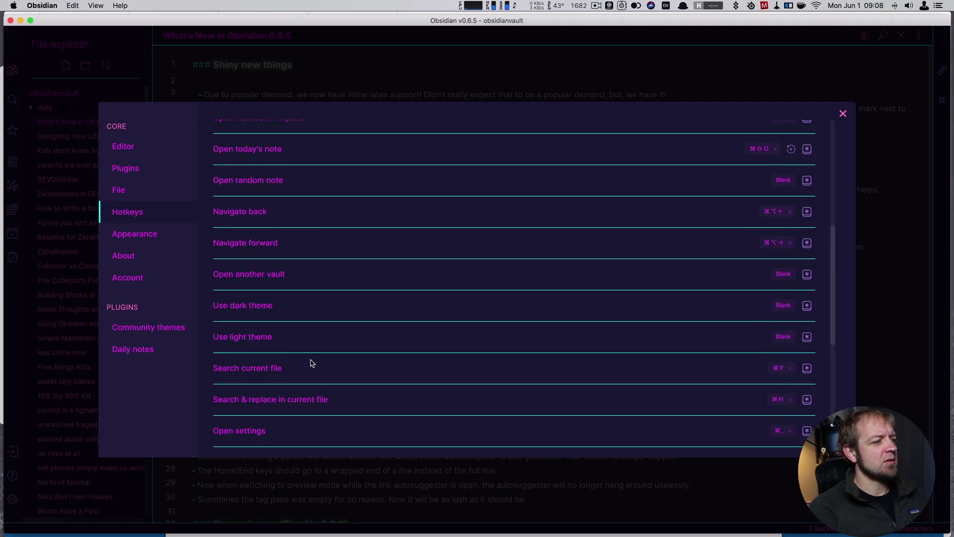
scroll(316, 371, "down", 3)
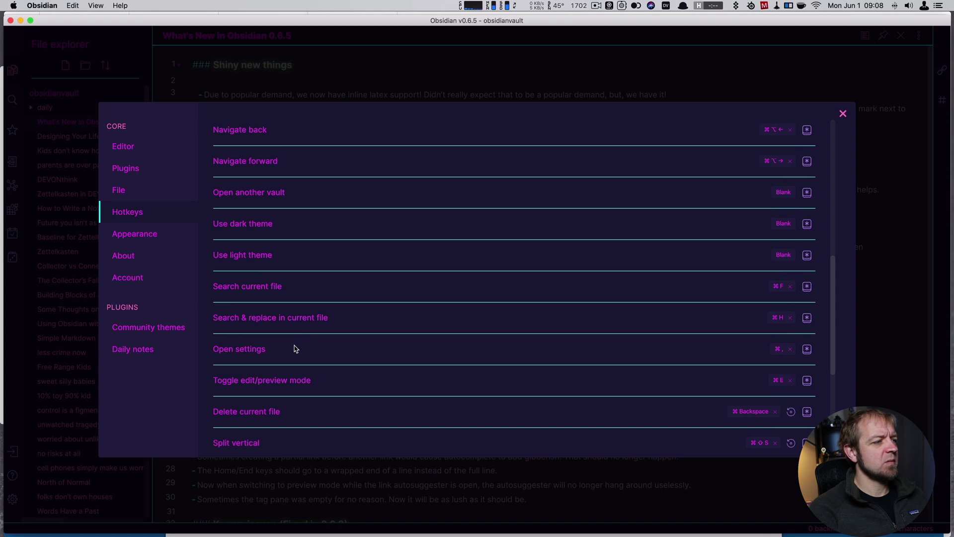
scroll(305, 395, "down", 2)
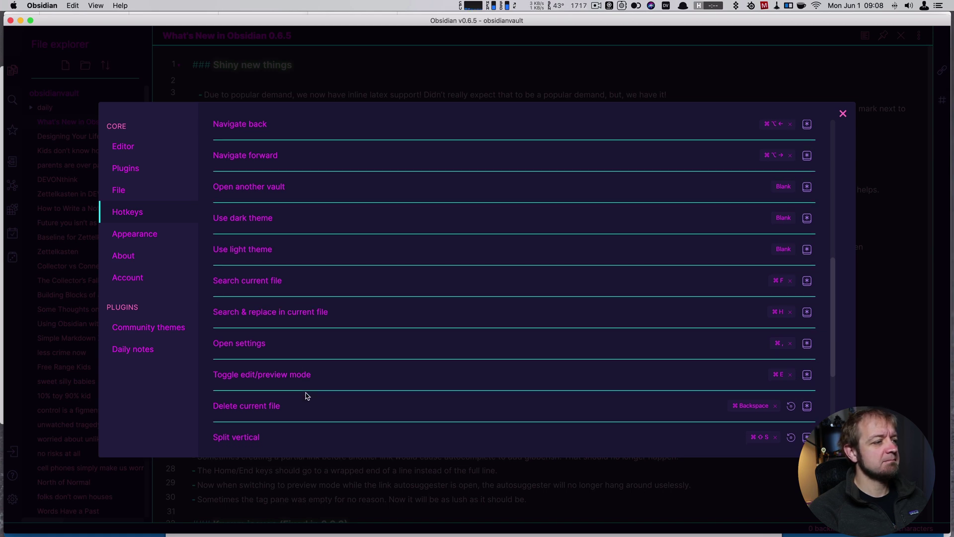
scroll(306, 395, "down", 2)
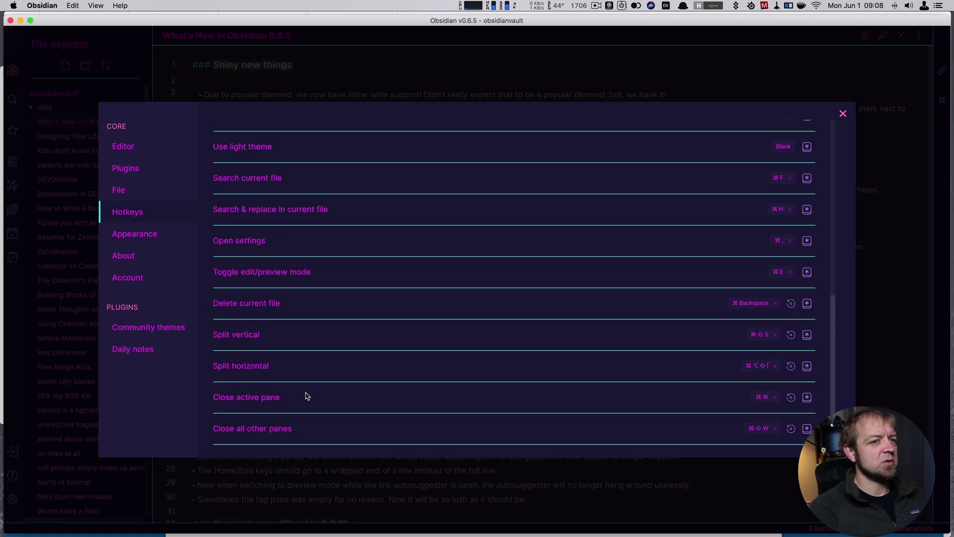
scroll(306, 396, "down", 4)
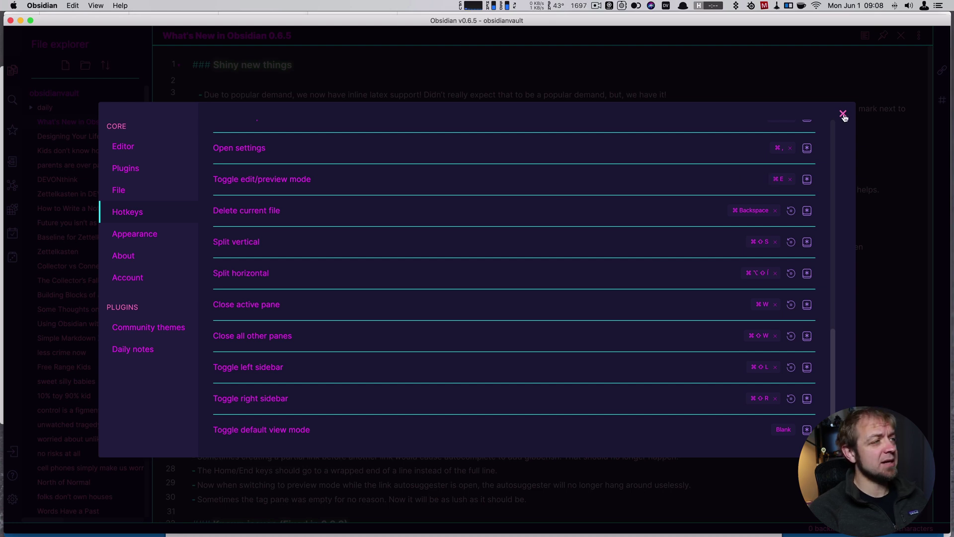
left_click(844, 115)
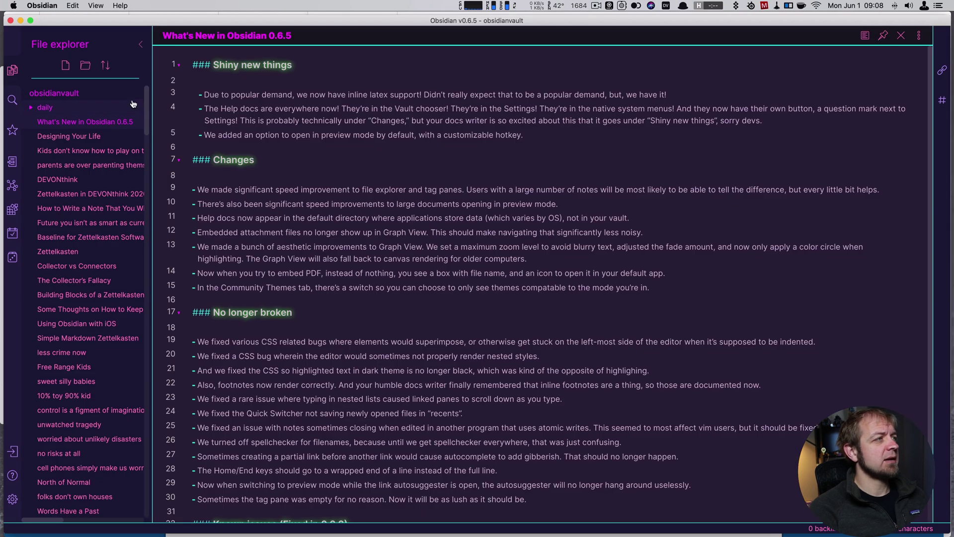
- Collapse the file explorer and select line 9's second sentence about users with many notes
left_click(10, 72)
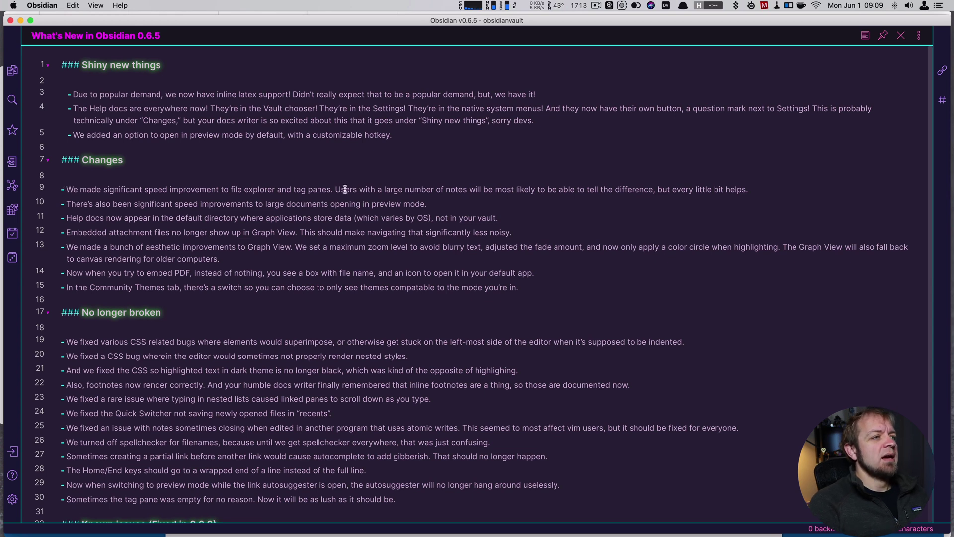
left_click_drag(335, 189, 387, 190)
left_click(749, 190, "shift")
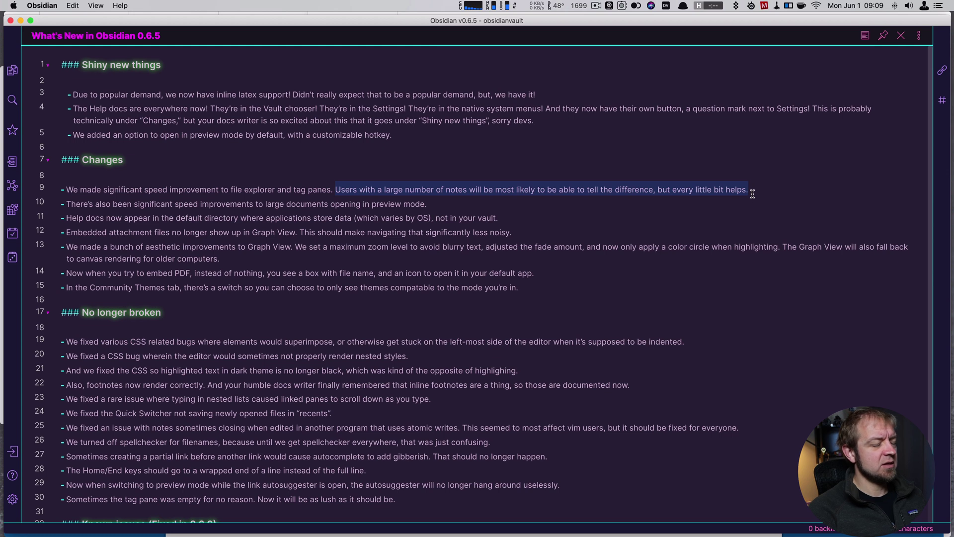
key("super+Tab")
key("super+Tab")
key("super+Tab")
key("super+Tab")
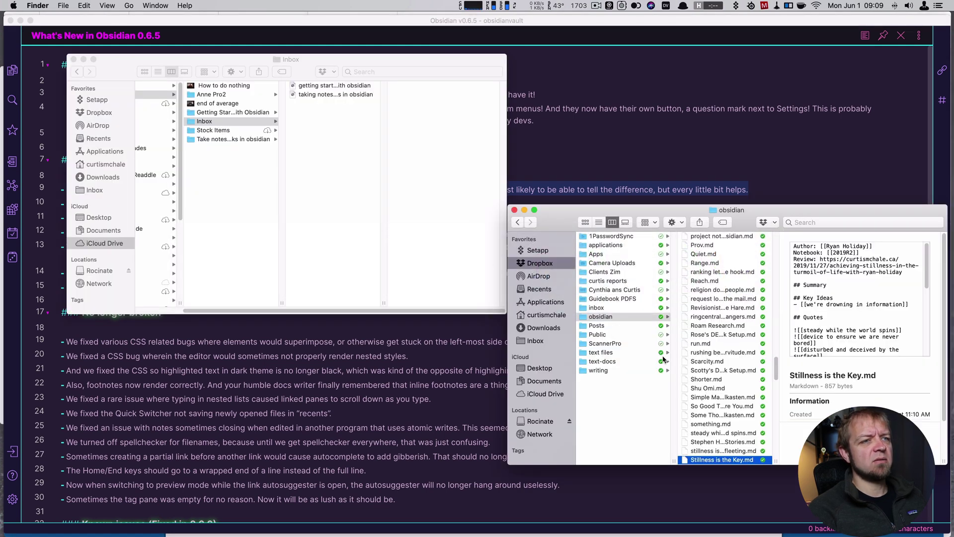
- Open the Dropbox 'obsidian' folder in Finder and show its files as a detailed list
left_click(628, 419)
left_click_drag(753, 209, 562, 196)
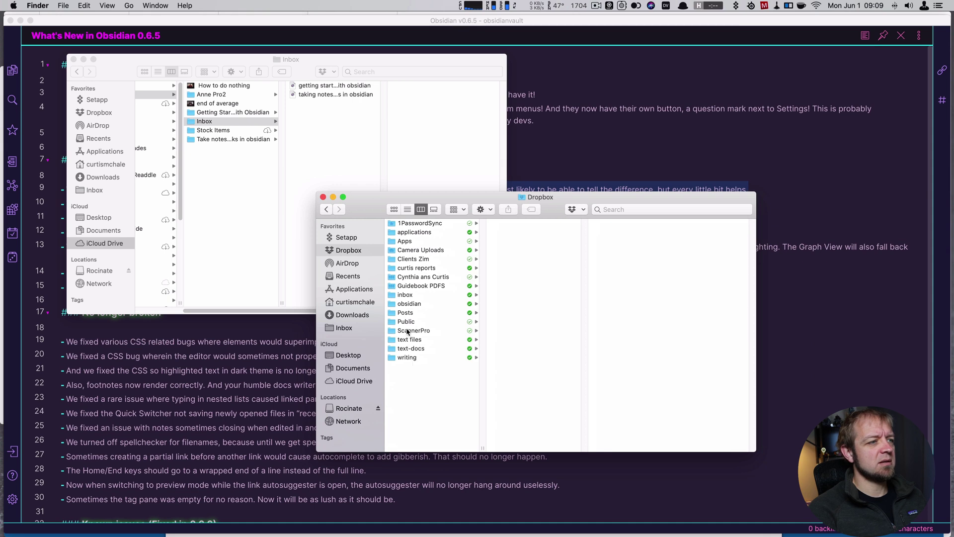
left_click(410, 304)
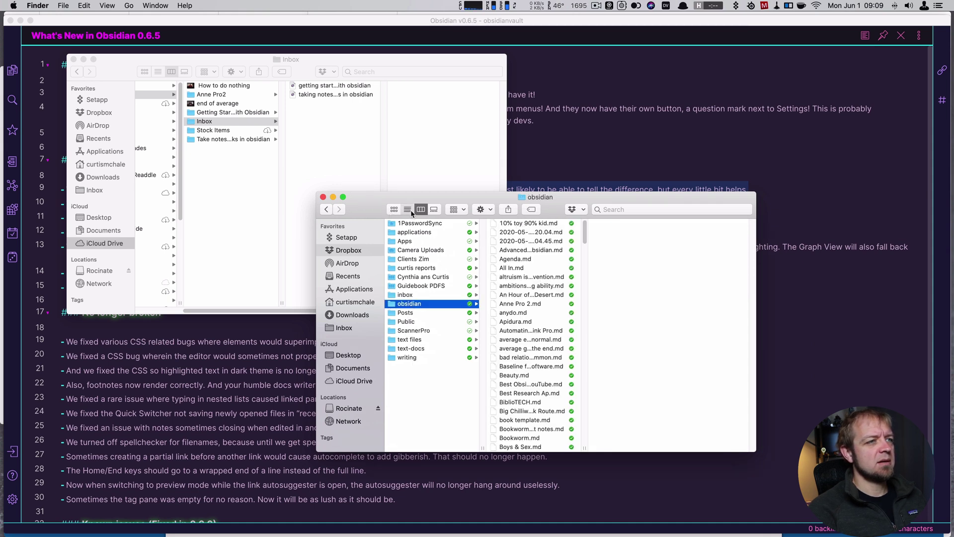
left_click(407, 209)
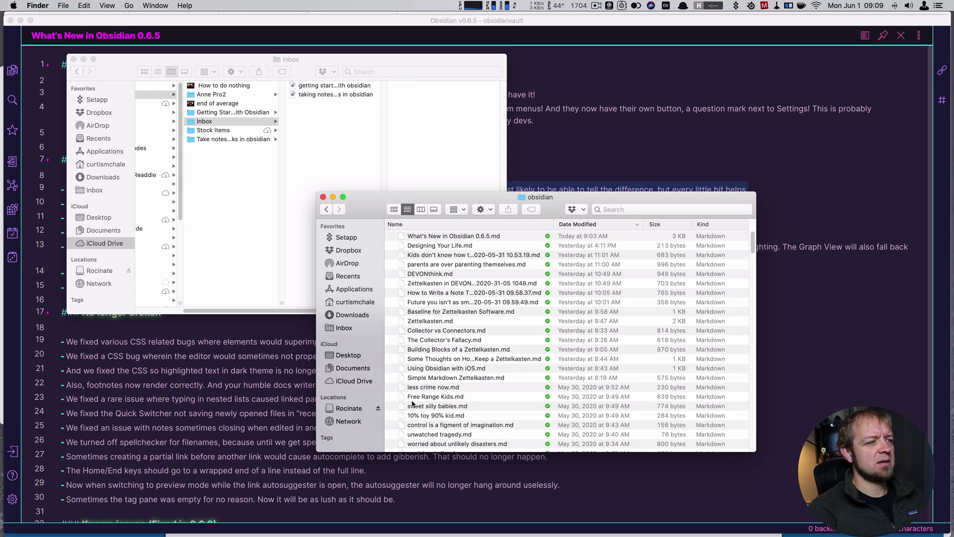
- Select all 263 notes and drag them, then close the folder window and return to Obsidian
left_click(431, 238)
key("super+a")
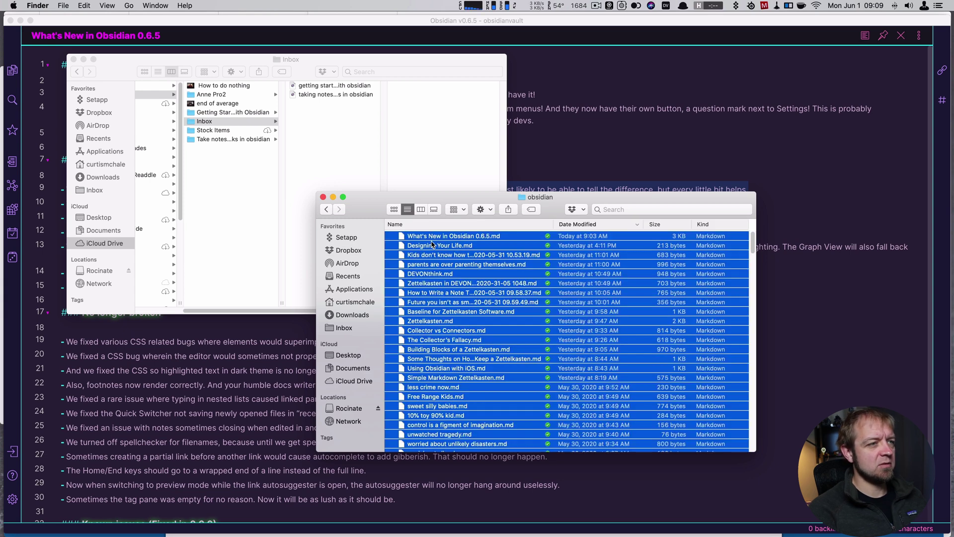
left_click_drag(445, 250, 432, 253)
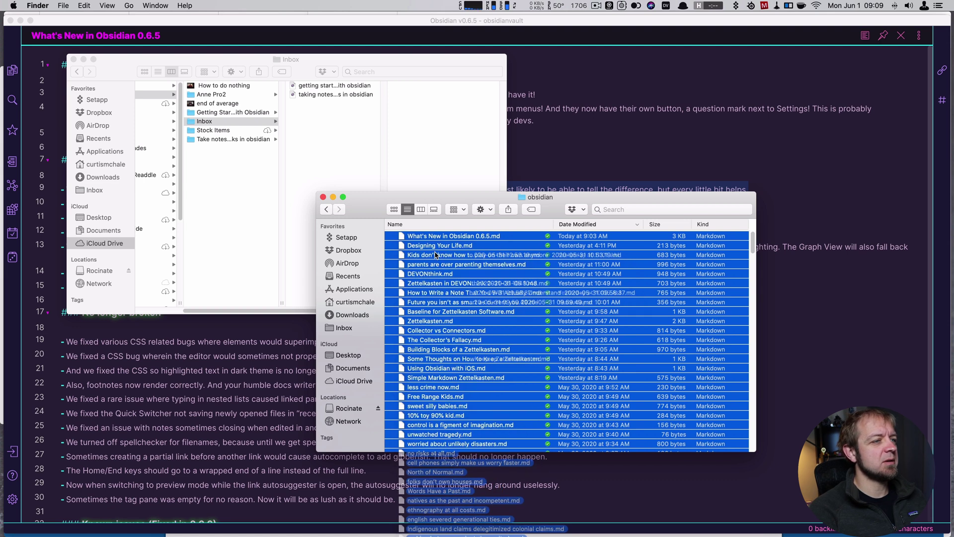
left_click(323, 197)
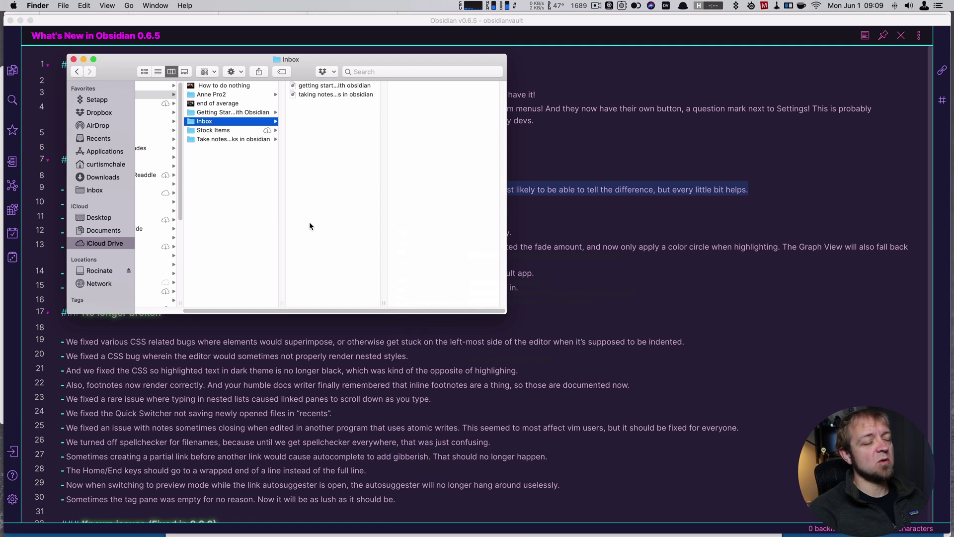
left_click(567, 199)
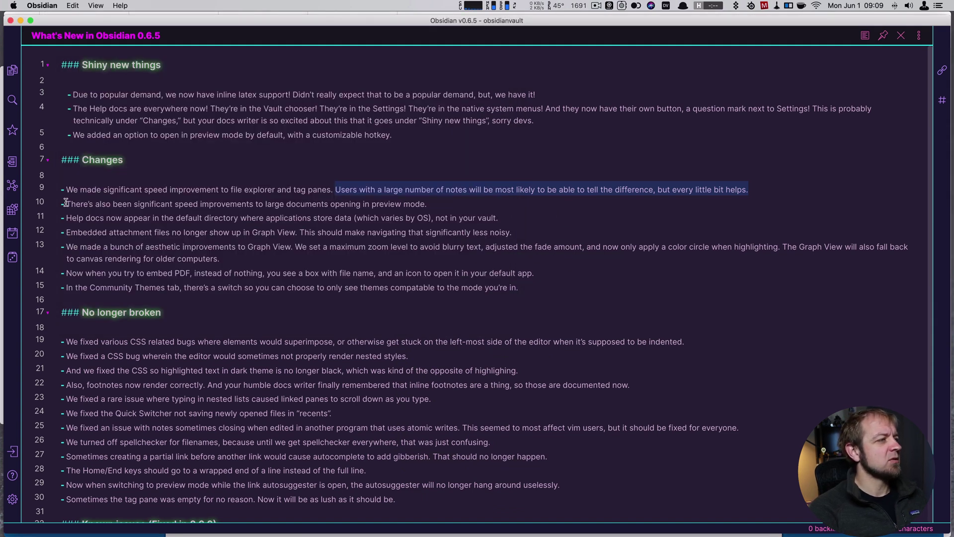
left_click_drag(66, 203, 427, 205)
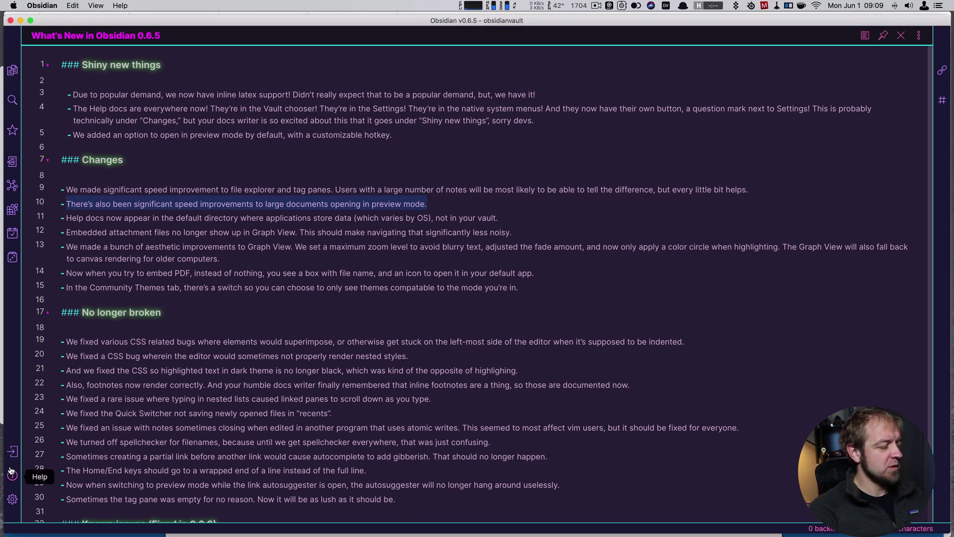
left_click(13, 452)
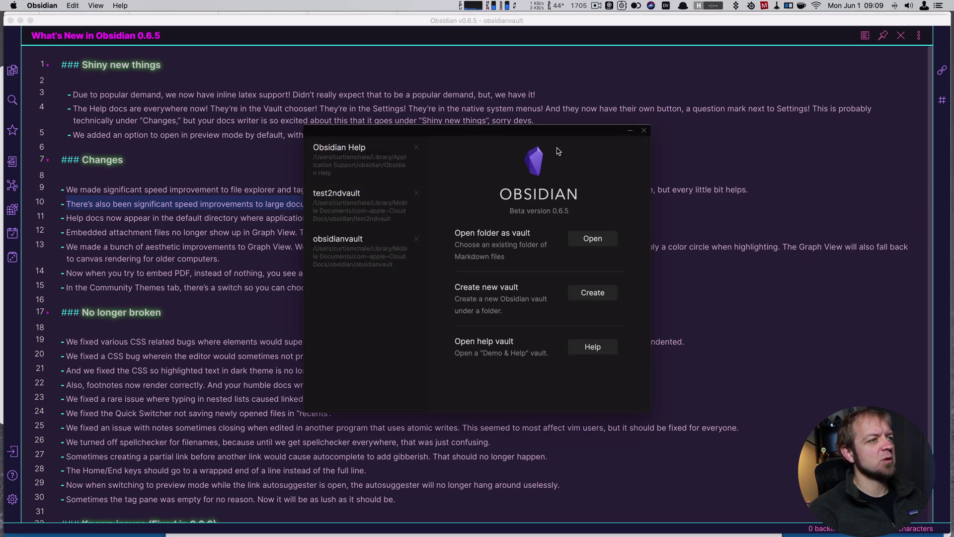
left_click(645, 131)
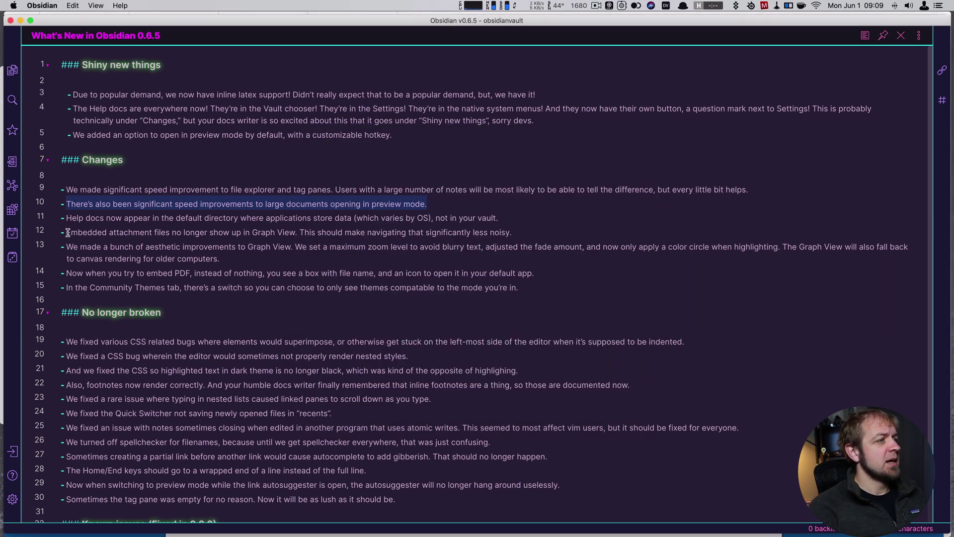
- Zoom and pan around the vault graph, then reopen the What's New 0.6.5 note from the file explorer
left_click_drag(68, 232, 131, 229)
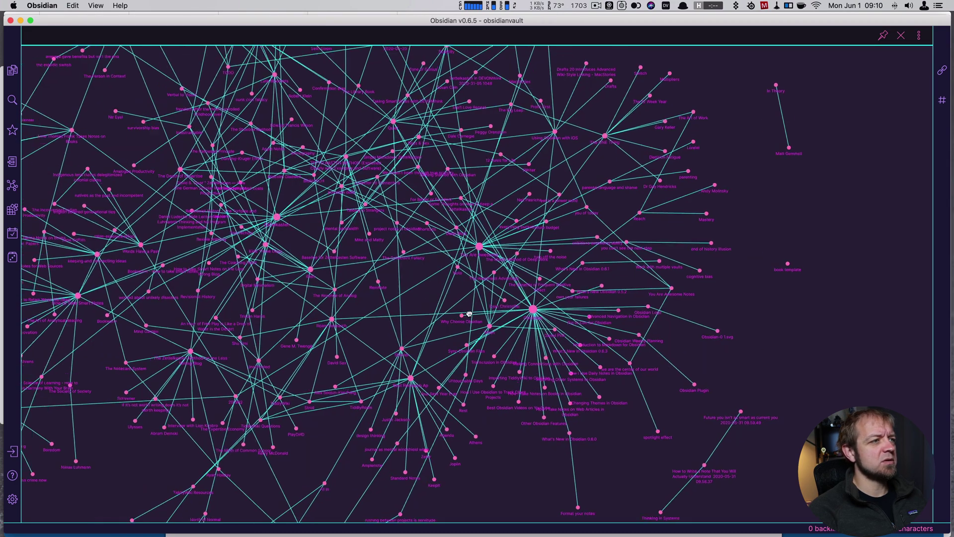
scroll(647, 365, "up", 5)
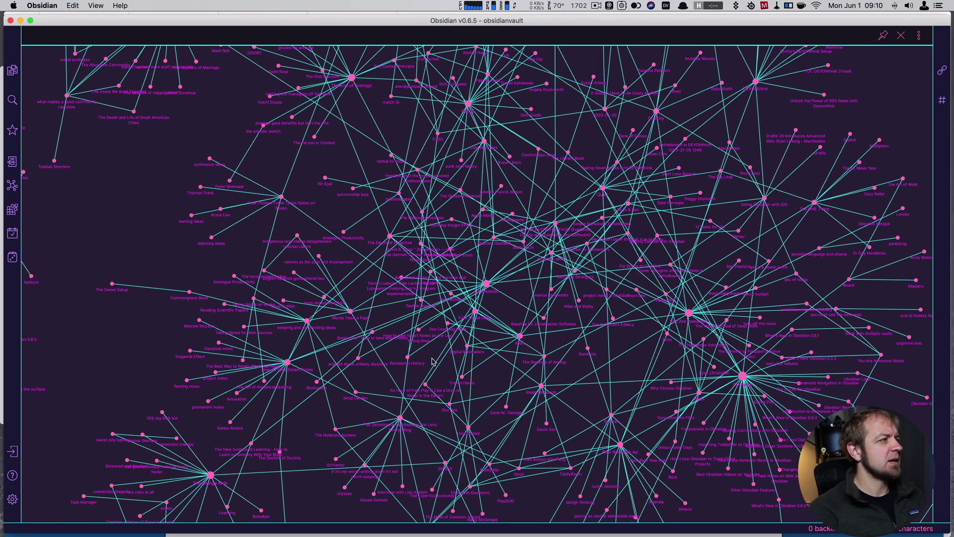
scroll(432, 362, "down", 10)
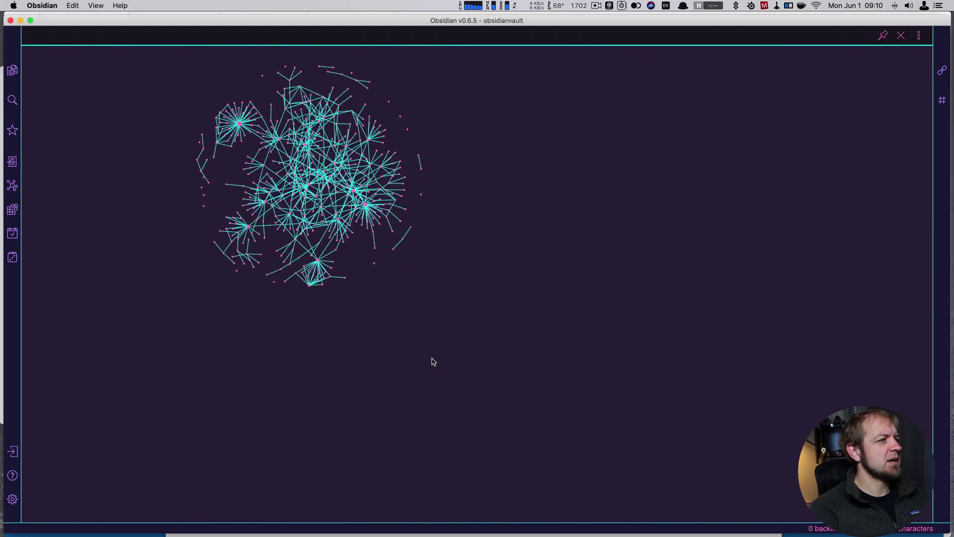
scroll(432, 362, "up", 10)
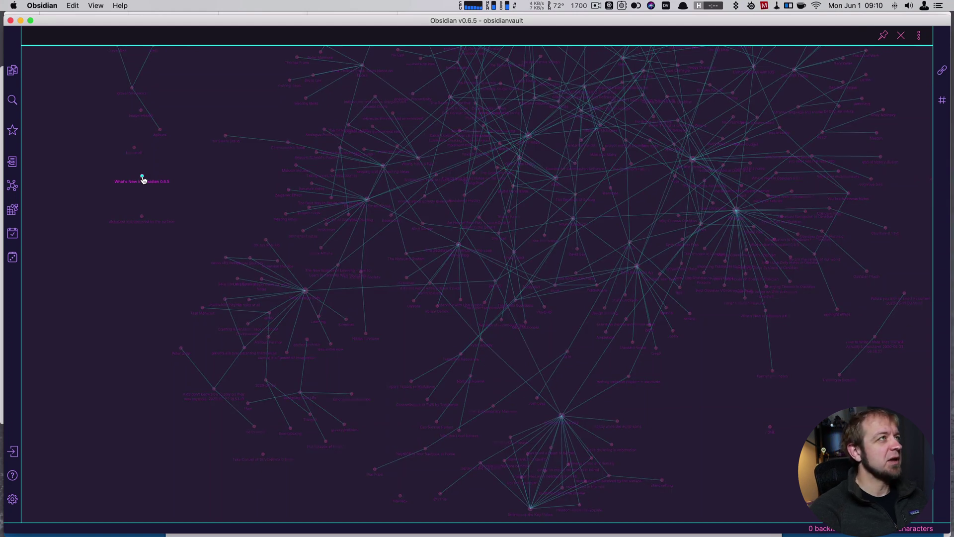
left_click_drag(170, 200, 213, 247)
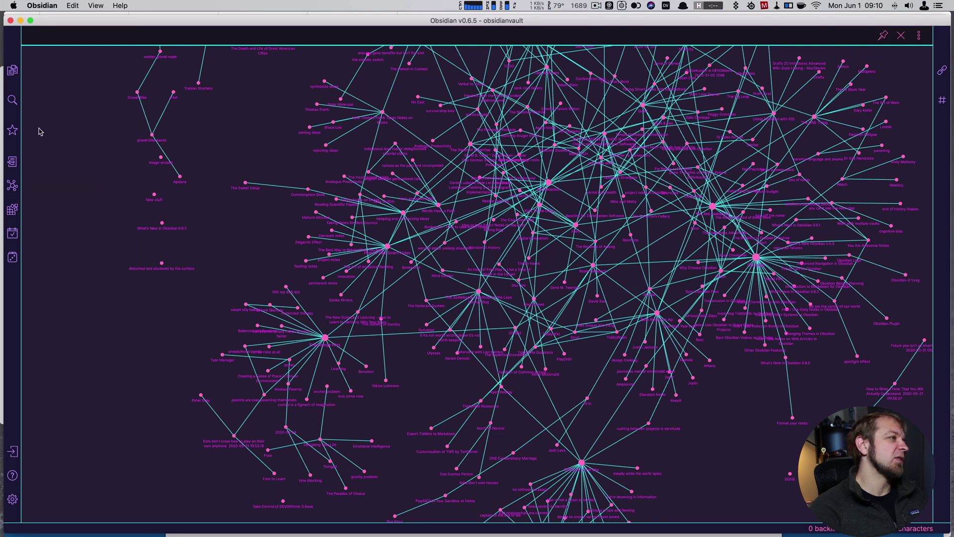
left_click(11, 72)
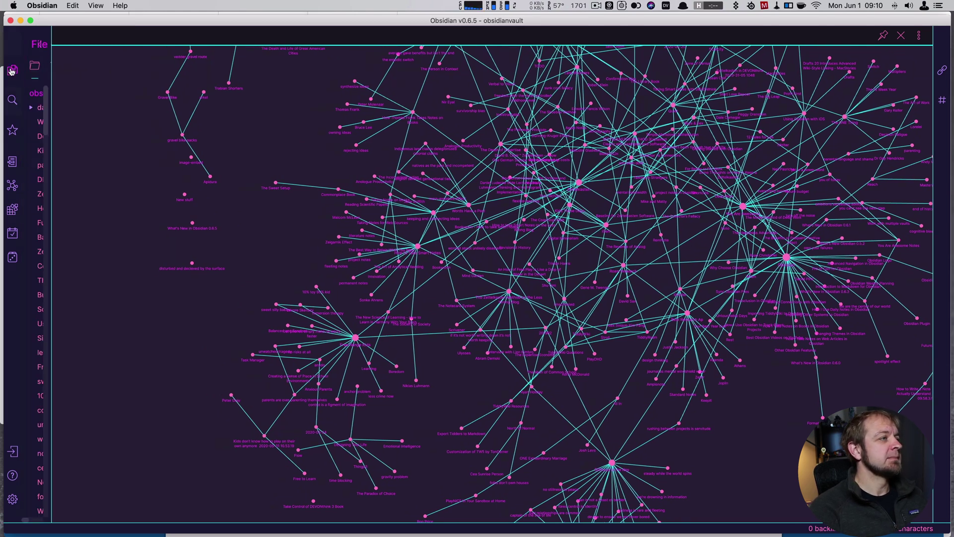
left_click(240, 233)
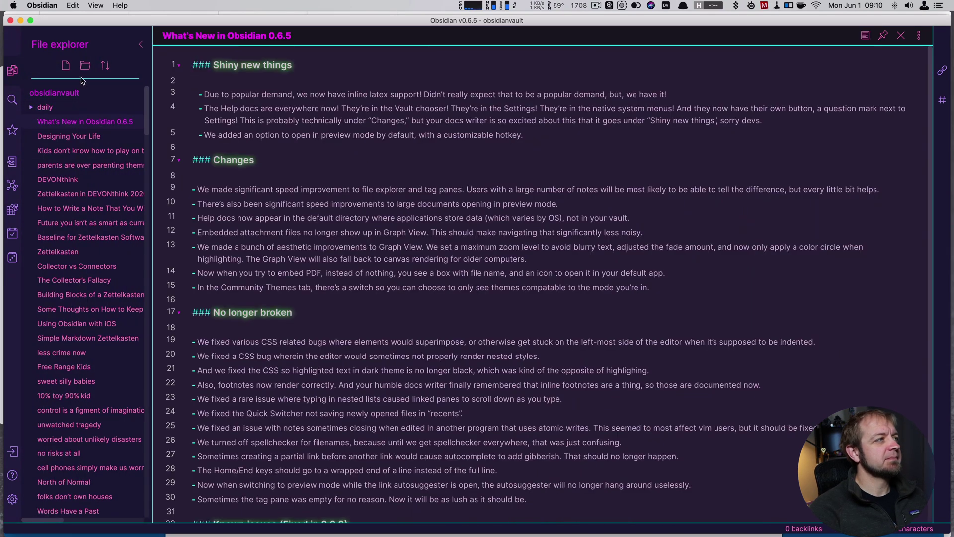
- Hide the sidebar and open 'TOC DEVONthink 3 book' via the Quick Switcher ('toc'), toggling preview
key("super+shift+Left")
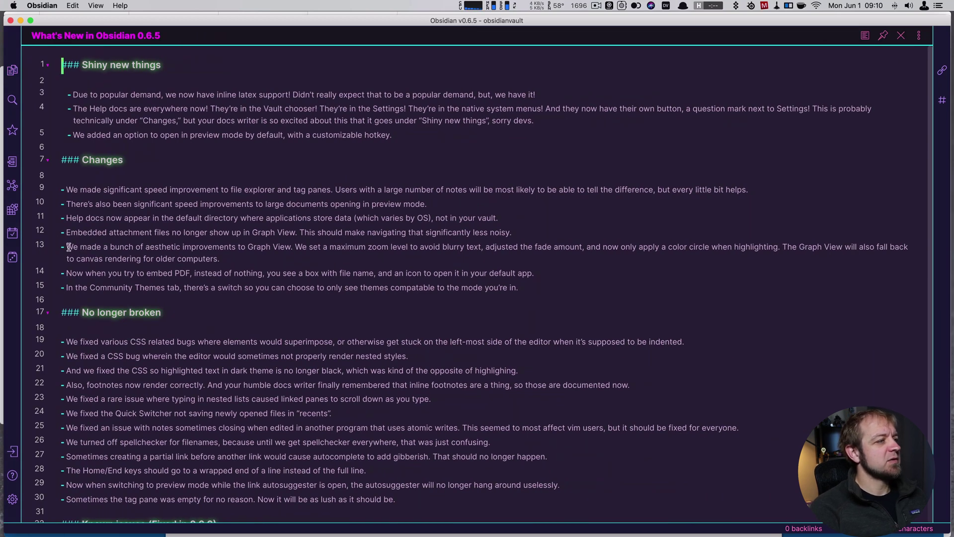
key("super+o")
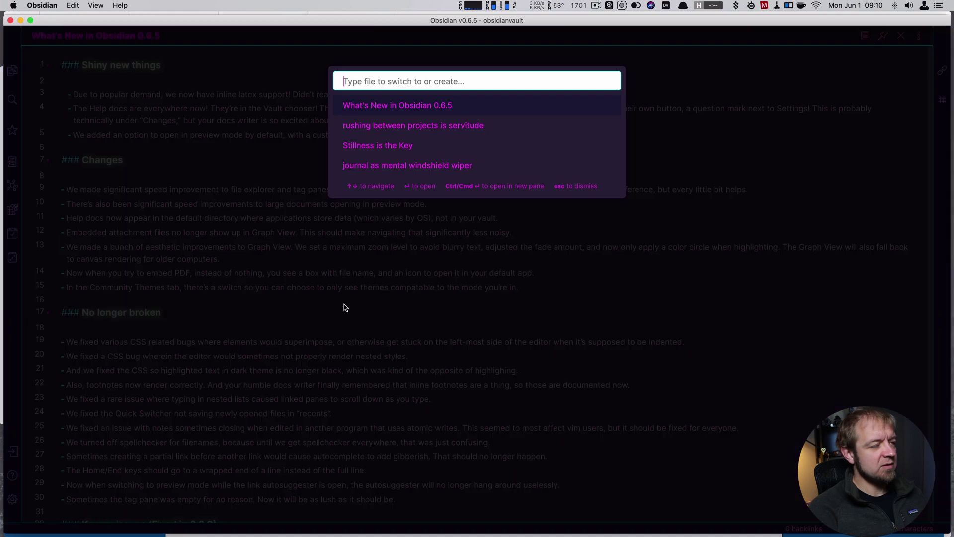
type("toc")
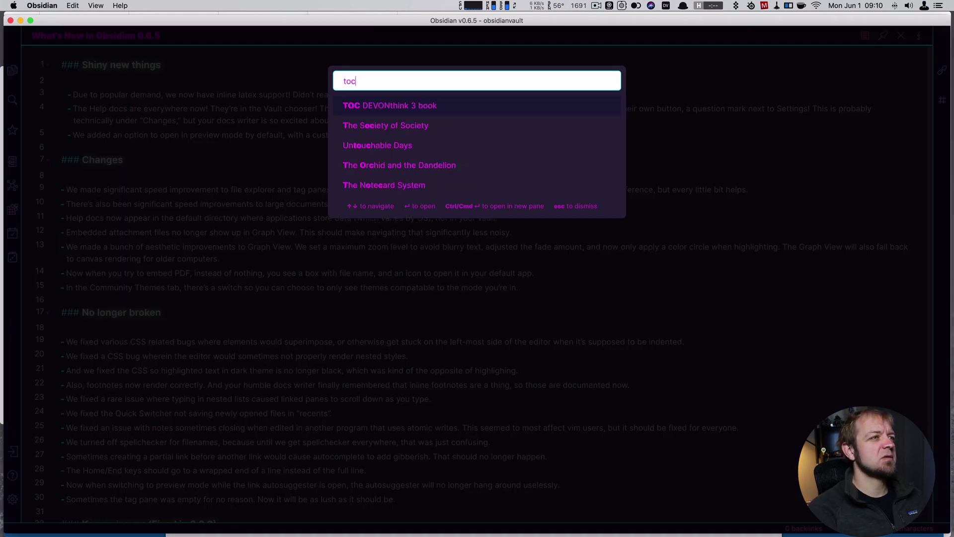
key("Return")
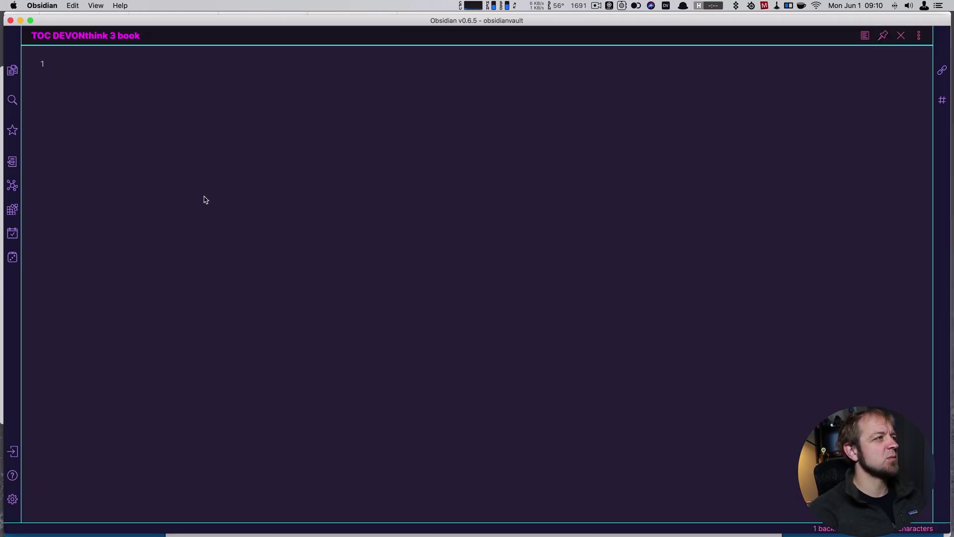
left_click(865, 37)
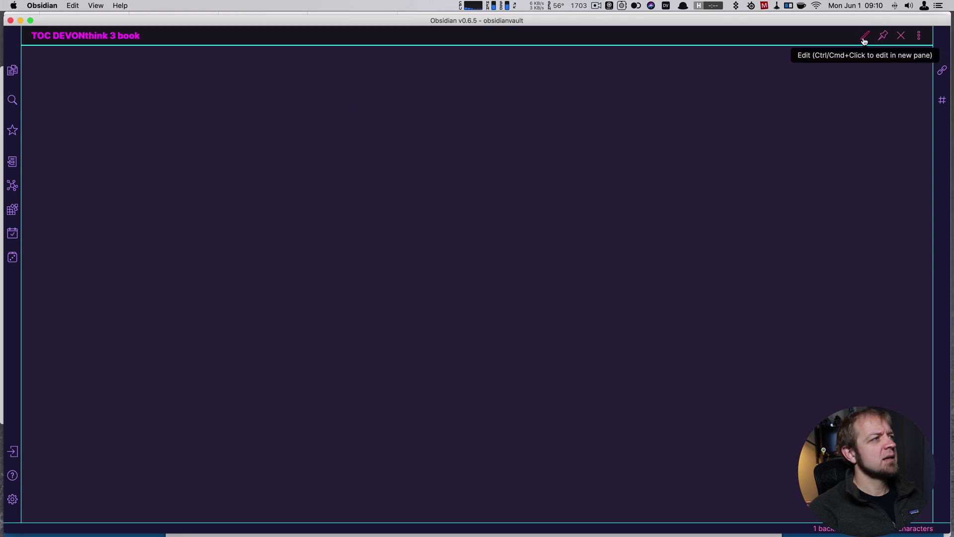
left_click(865, 39)
- Launch DEVONthink 3 and drag the TCoDEVONthink3-1.2 PDF into the Obsidian note
key("super+Tab")
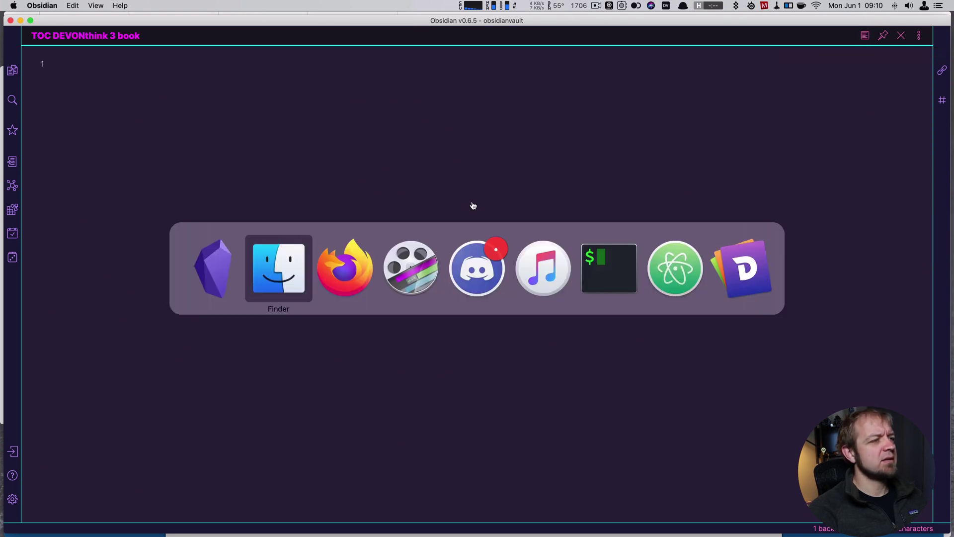
key("Escape")
key("alt+space")
type("dev")
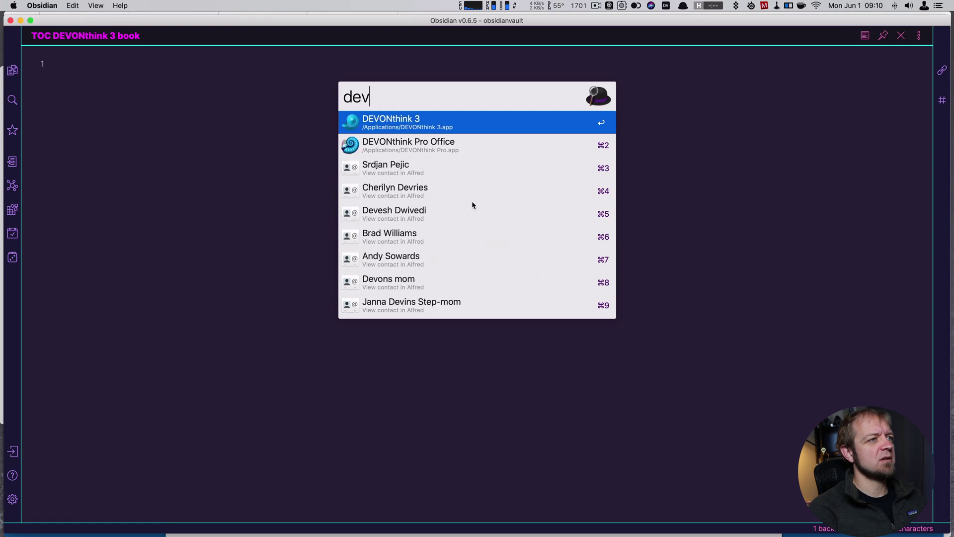
key("Return")
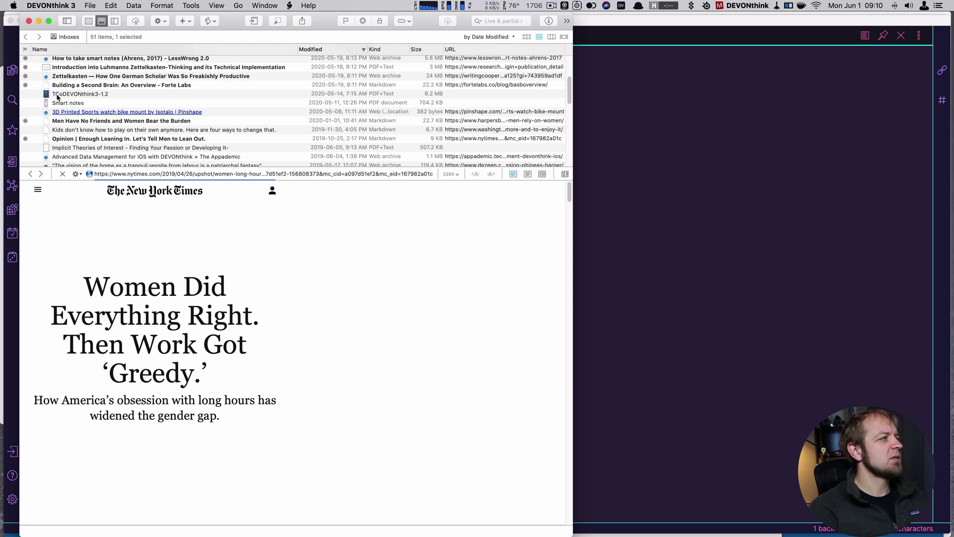
left_click_drag(58, 97, 597, 233)
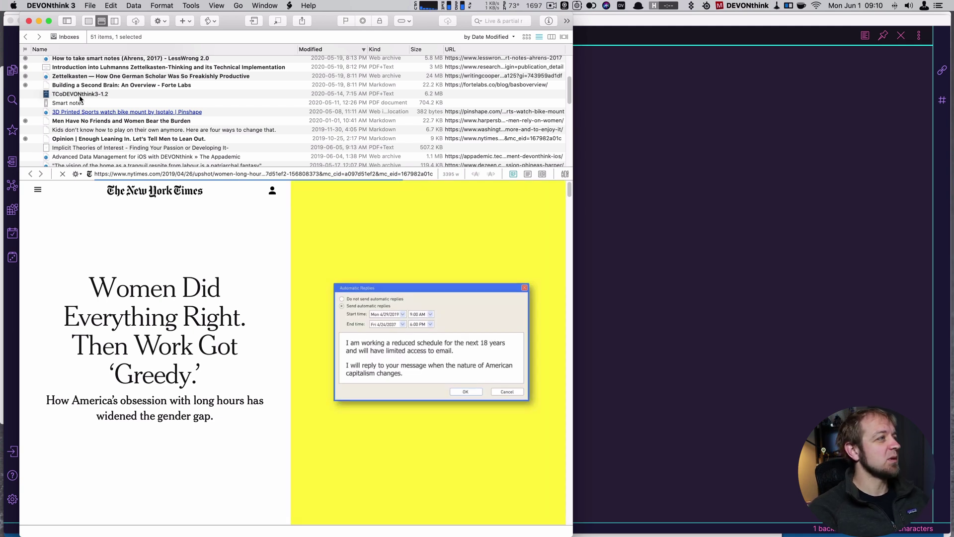
- Select an April 2019 web archive entry, show the sidebar, and open the PDFs (not searchable) group
scroll(80, 98, "down", 10)
left_click(80, 94)
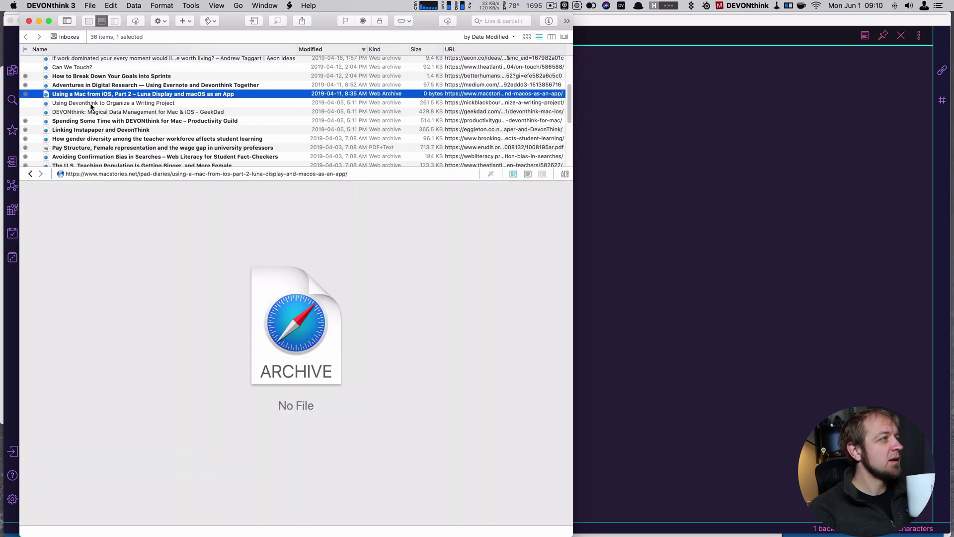
left_click(68, 21)
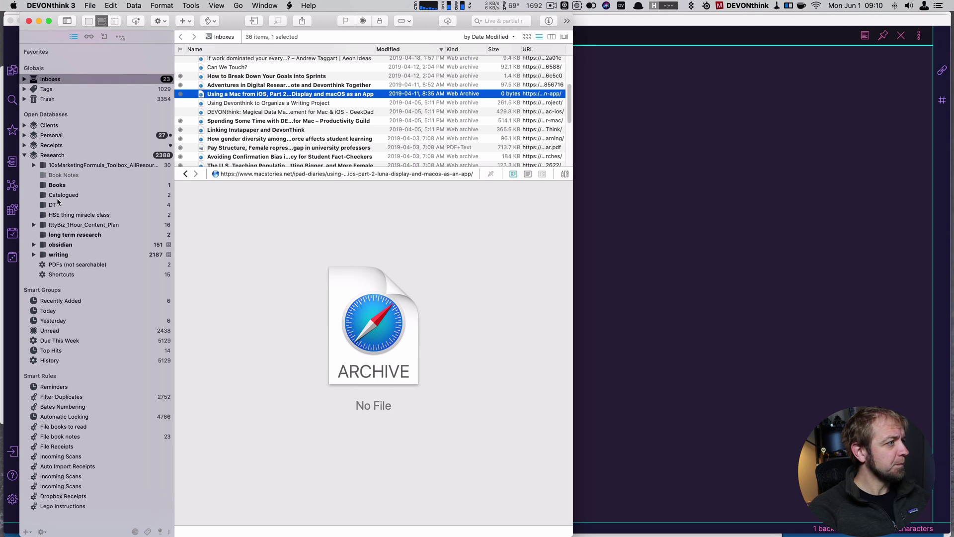
left_click(61, 267)
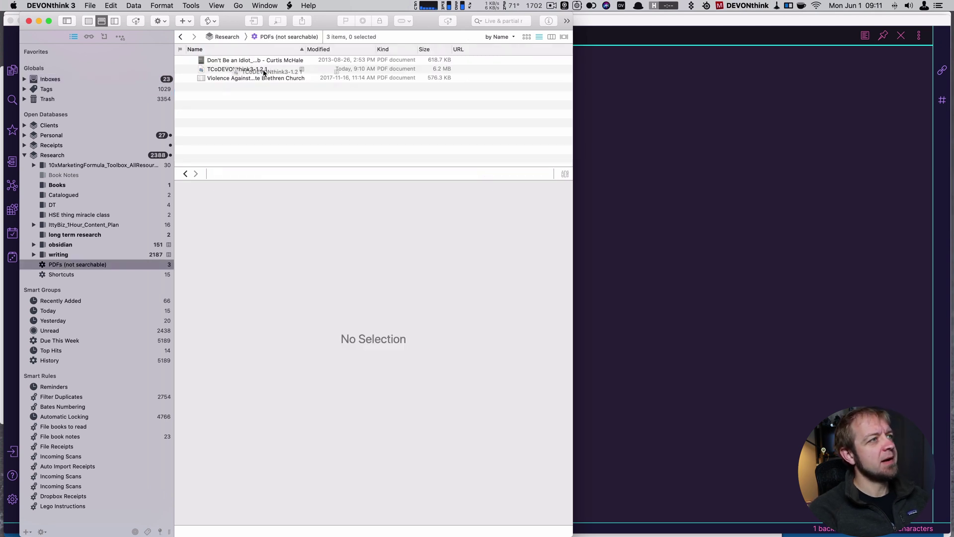
left_click(669, 120)
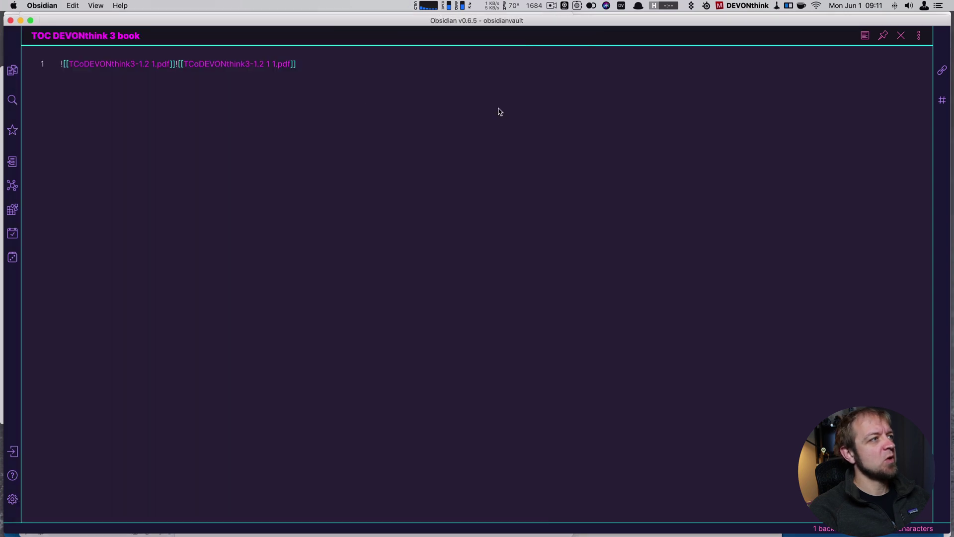
left_click(866, 36)
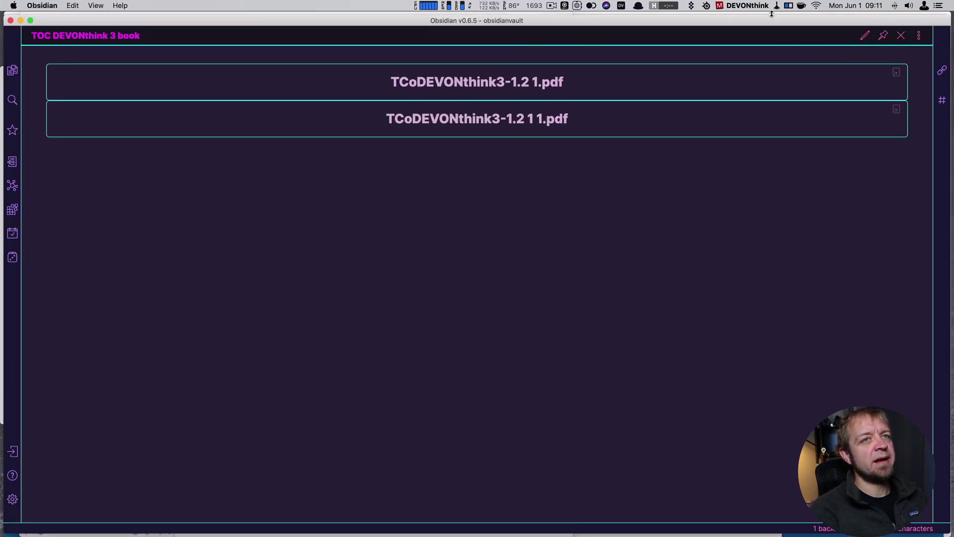
left_click(865, 36)
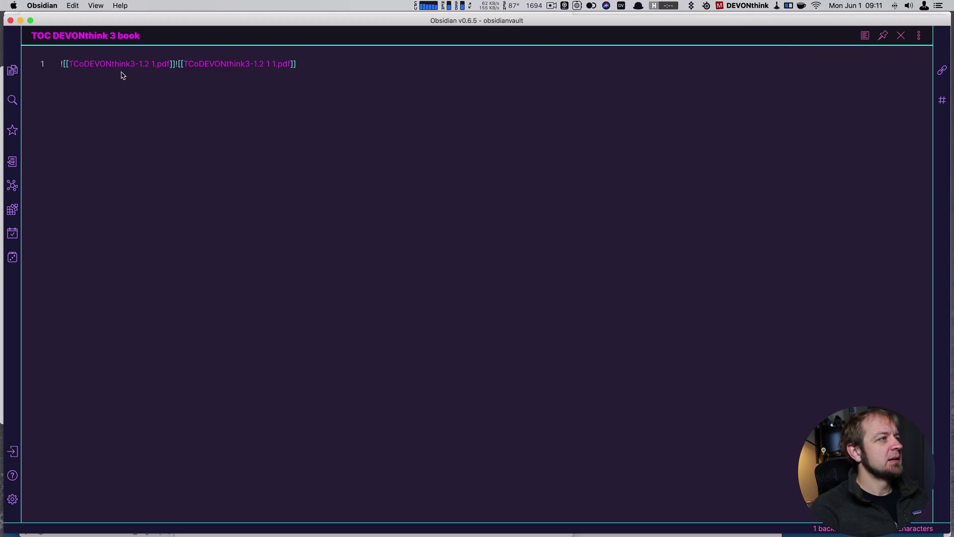
left_click(864, 36)
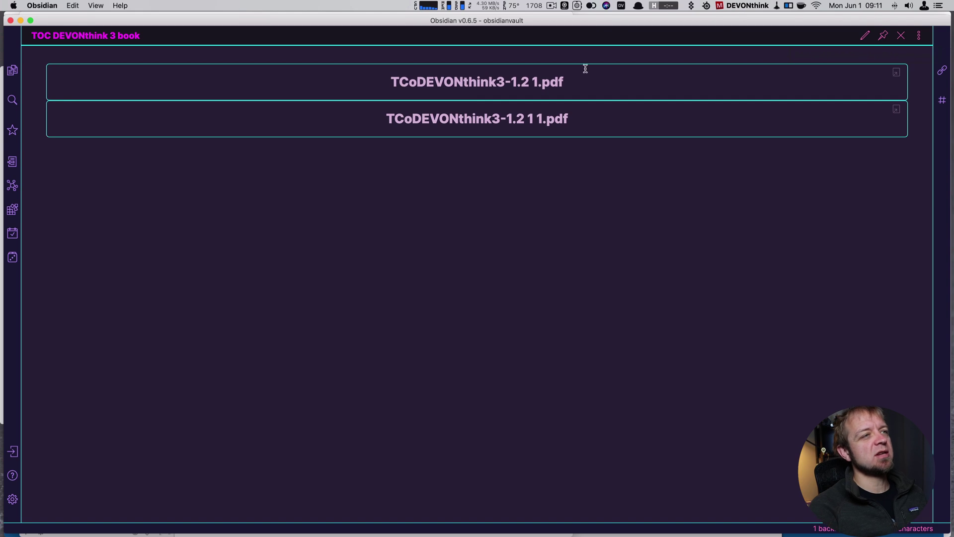
left_click(865, 36)
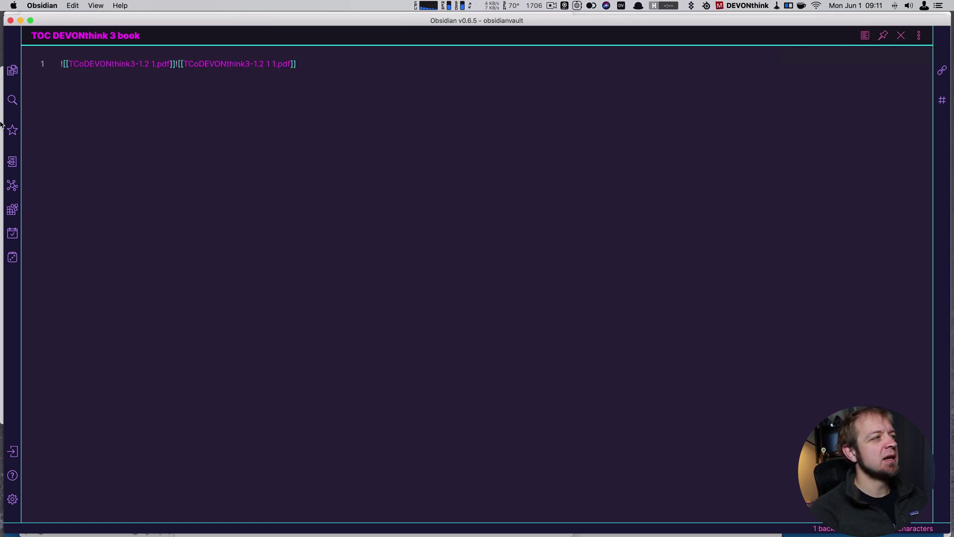
left_click(865, 35)
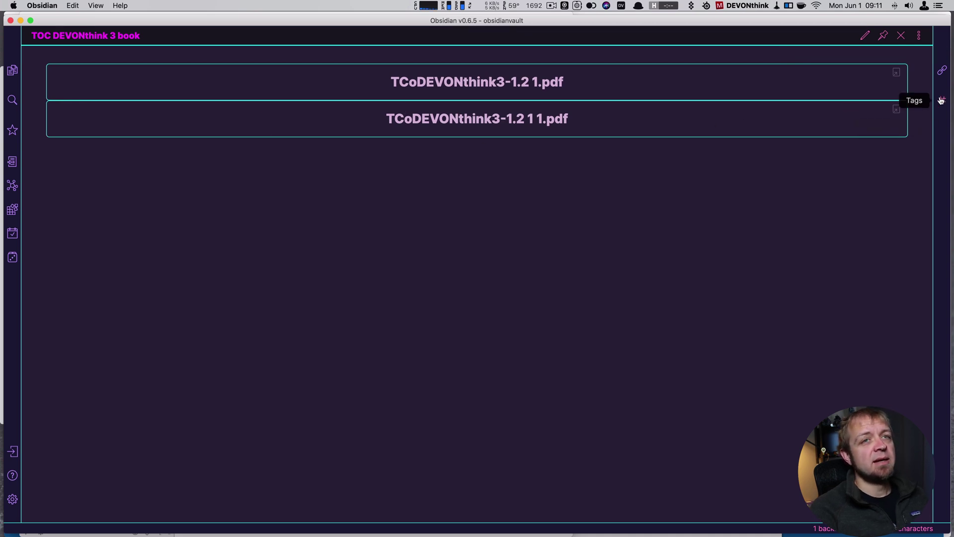
left_click(897, 110)
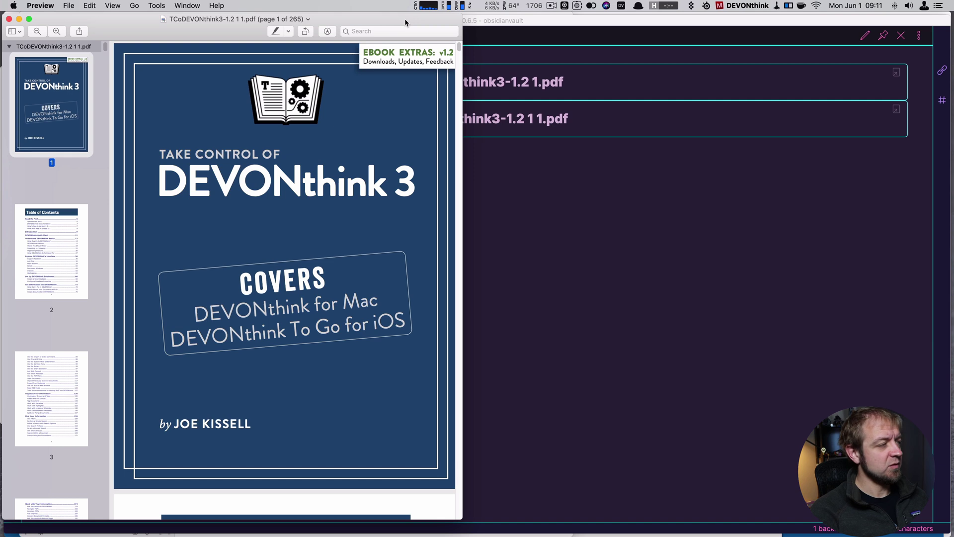
key("super+q")
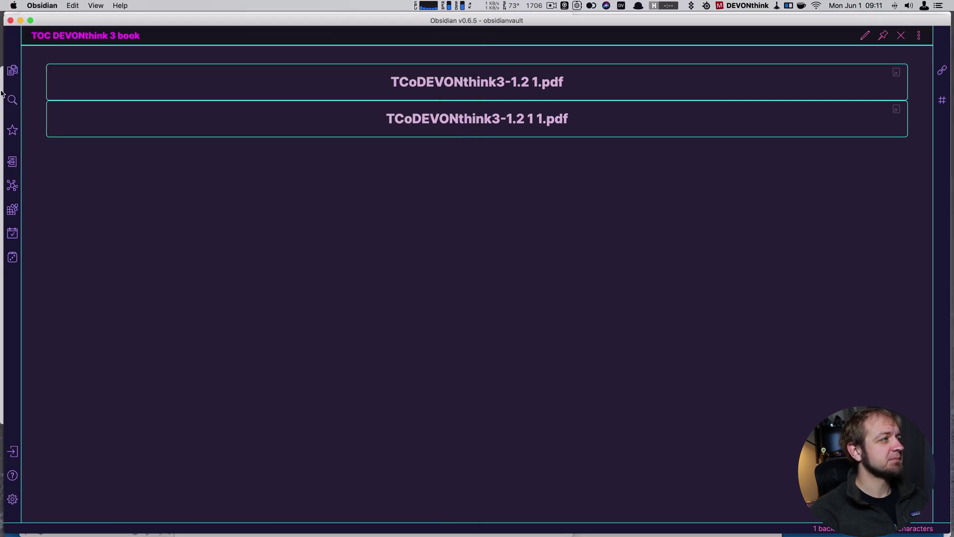
left_click(865, 35)
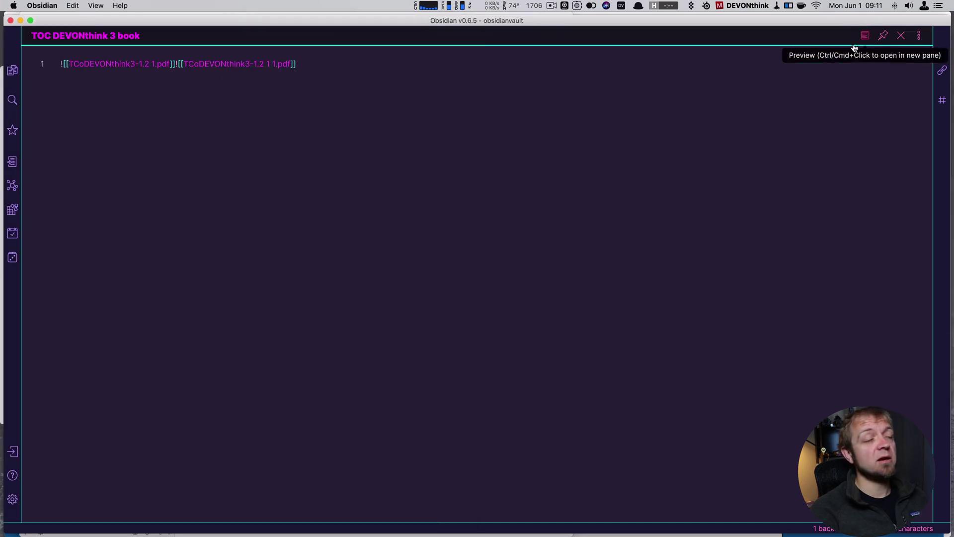
key("super+Tab")
- Reopen 'What's New in Obsidian 0.6.5' via the Quick Switcher ('obsidian 65') and open Settings
key("super+shift+Tab")
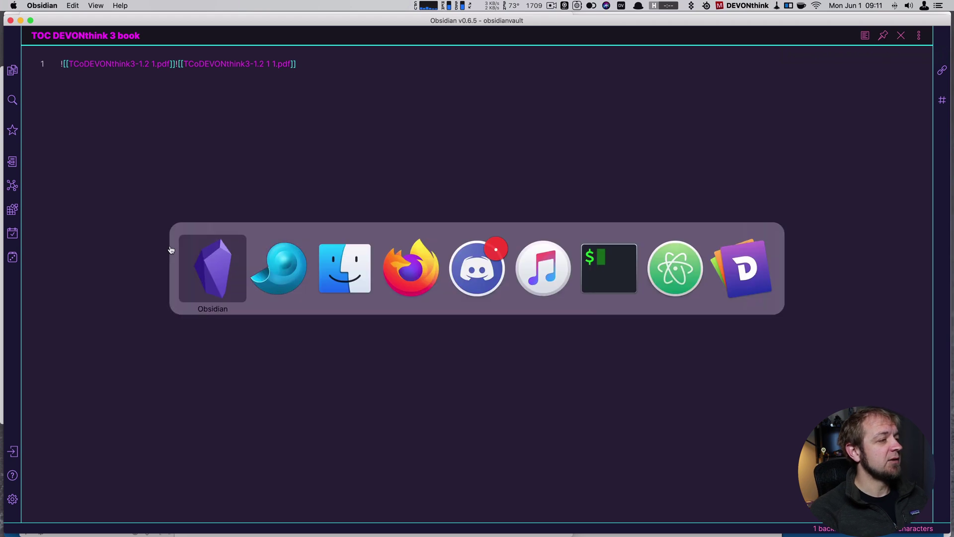
key("super+o")
type("obsi")
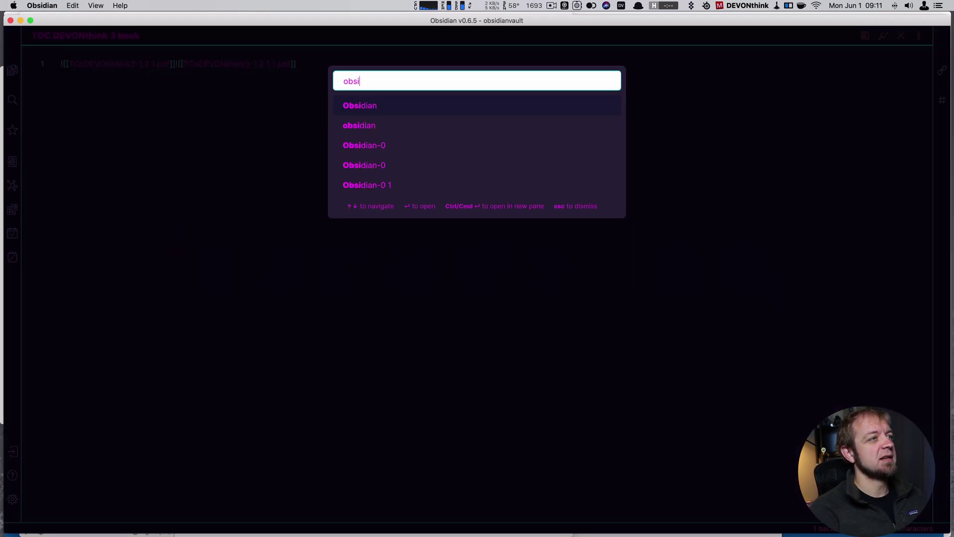
type("dian ")
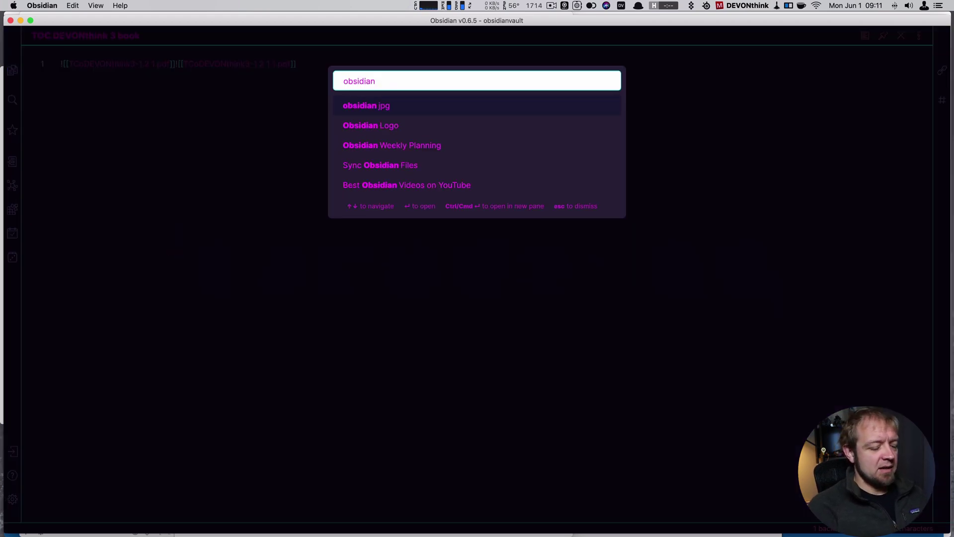
type("65")
key("Return")
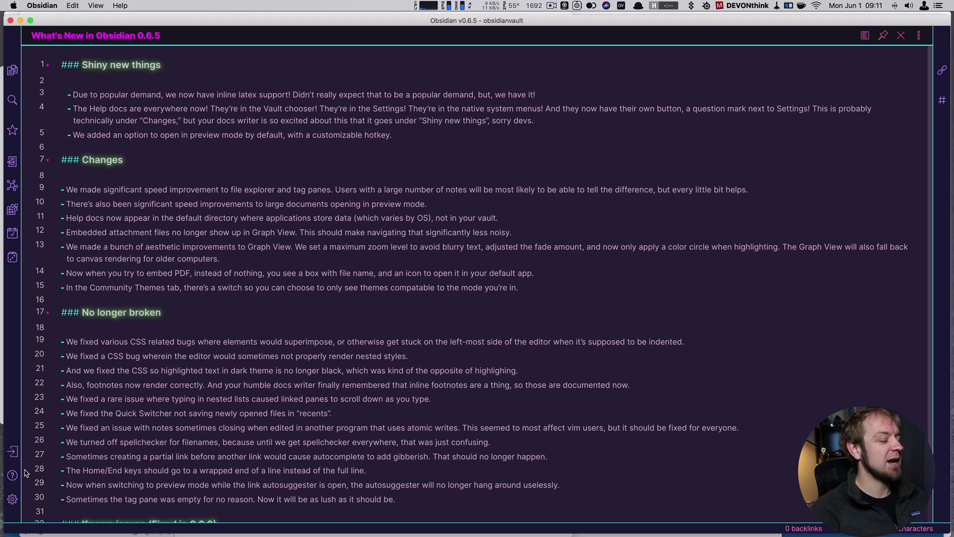
left_click(12, 500)
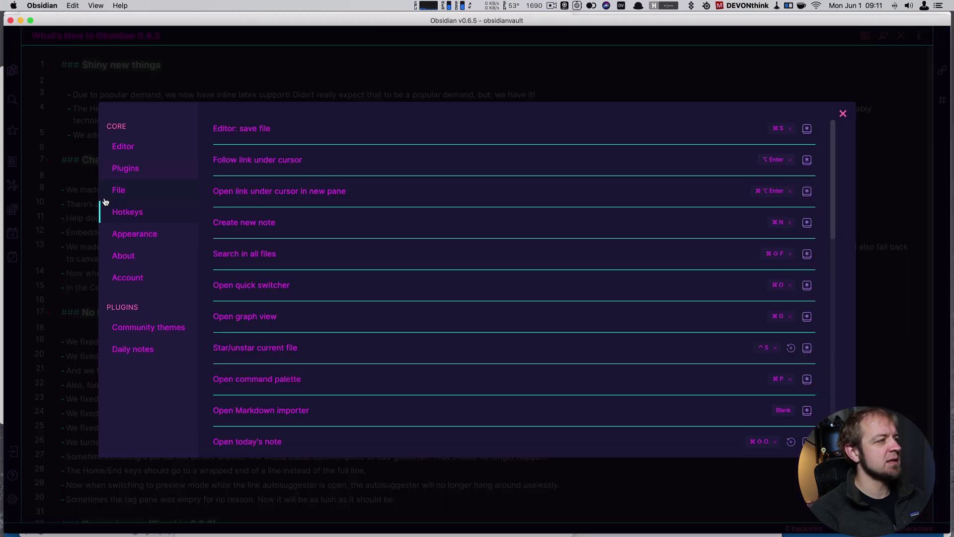
- Filter the Community themes gallery to 'Light mode only' and browse the matching themes
left_click(137, 334)
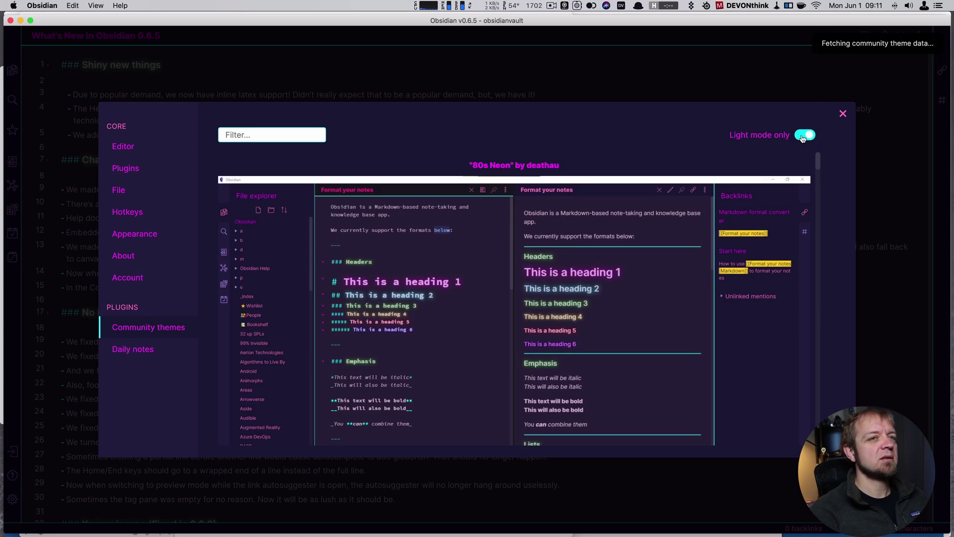
left_click(802, 137)
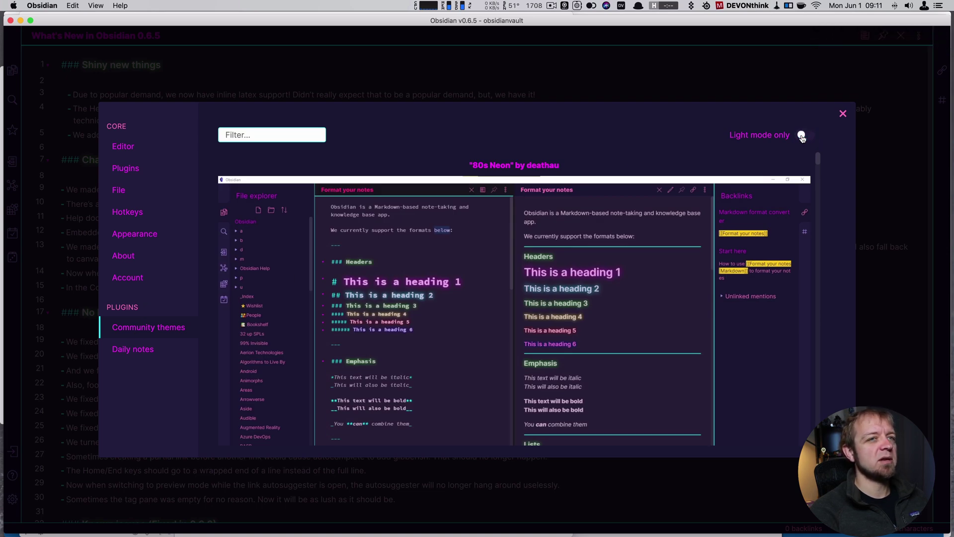
left_click(802, 136)
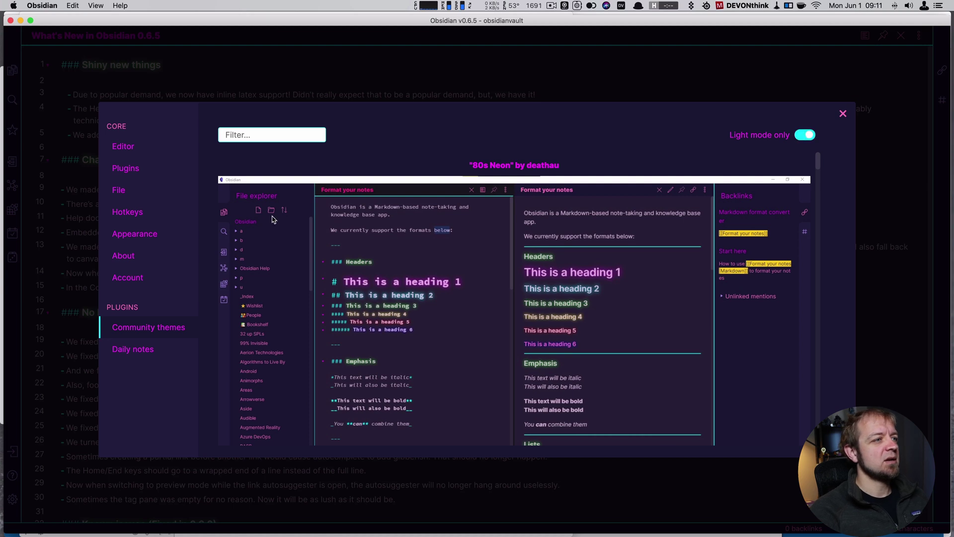
scroll(477, 313, "down", 1)
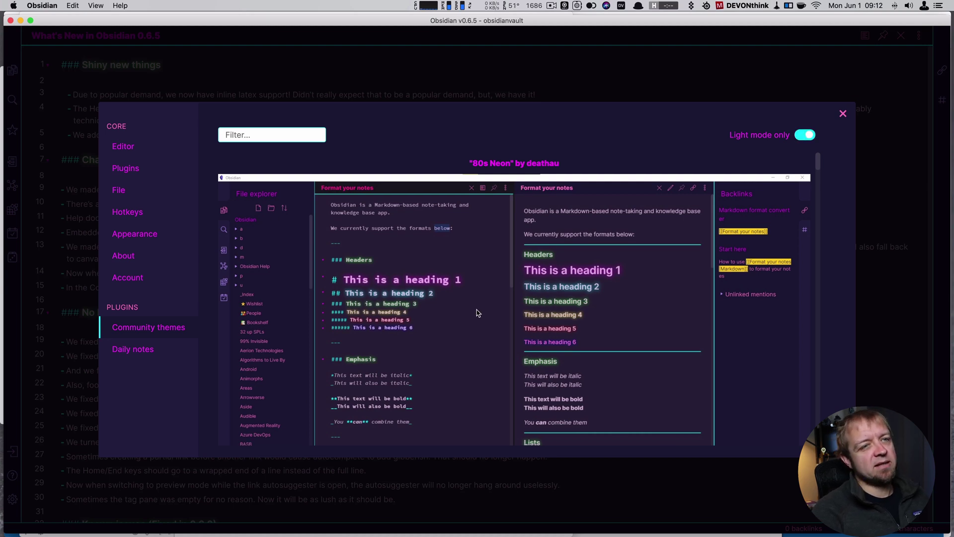
scroll(478, 313, "down", 3)
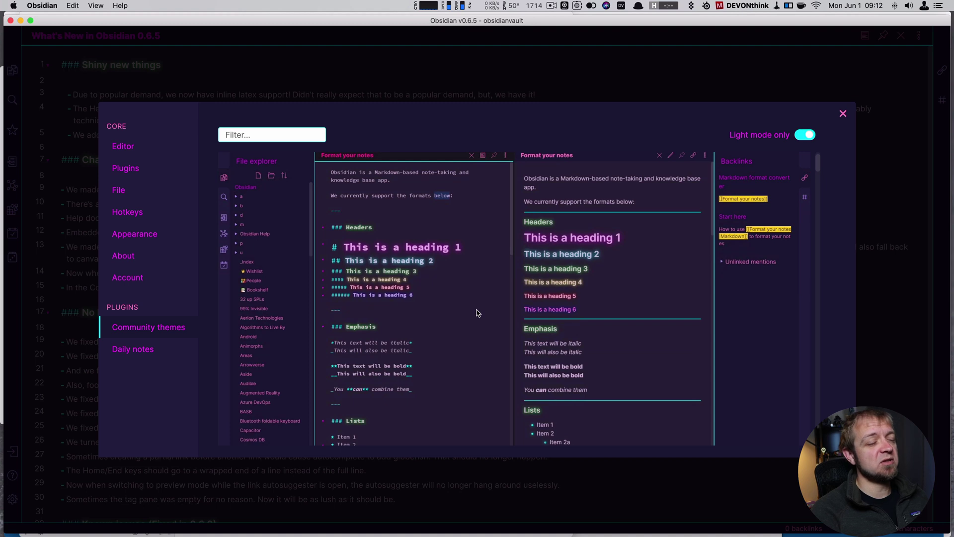
scroll(477, 314, "down", 5)
scroll(478, 313, "up", 6)
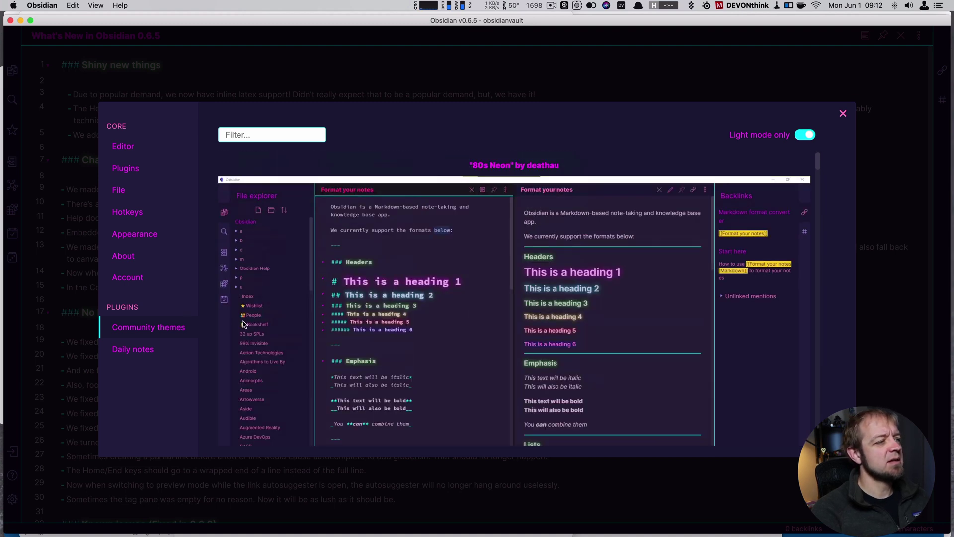
- Close settings and highlight the changelog's two known-issues lines 34–35
left_click(843, 115)
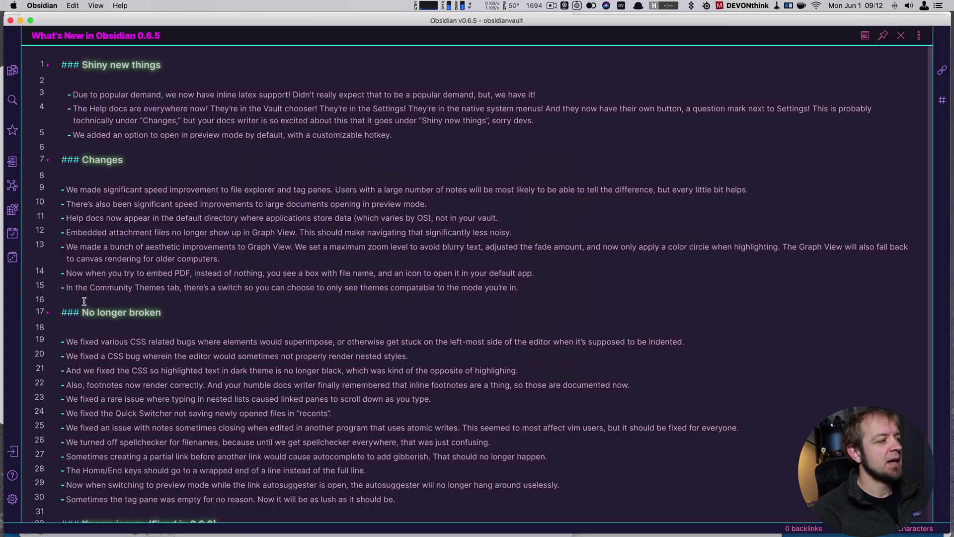
scroll(79, 278, "down", 3)
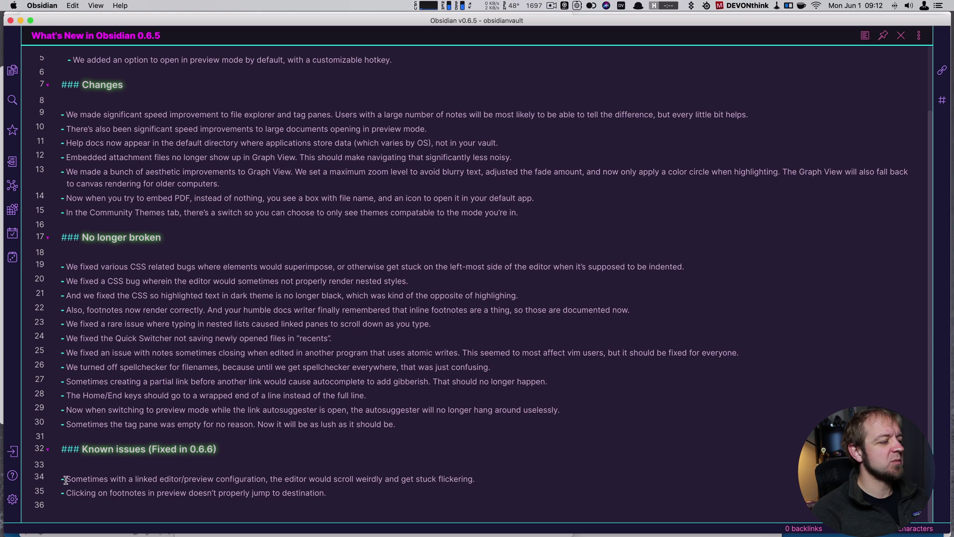
left_click_drag(66, 479, 341, 495)
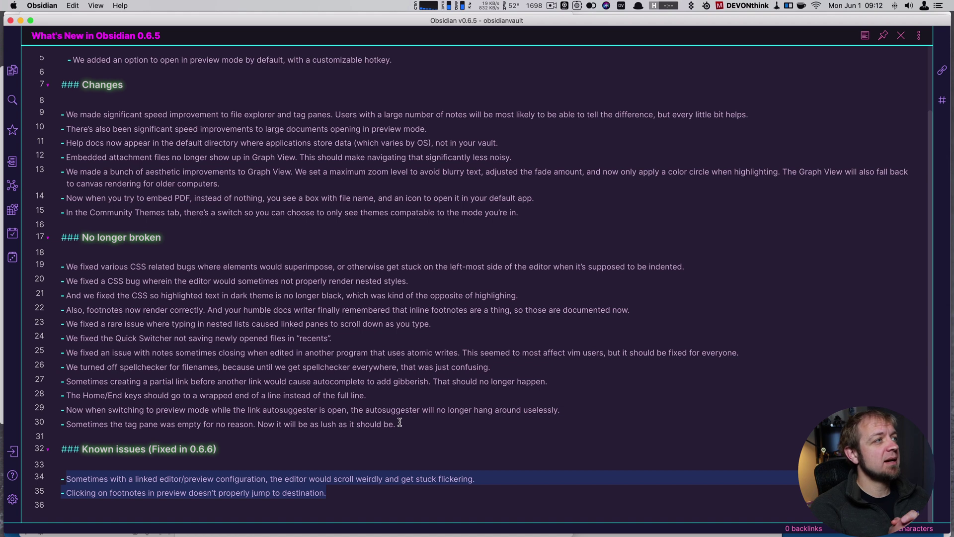
- Highlight the embedded PDF changelog line, then switch to the vault's graph view
scroll(400, 422, "up", 3)
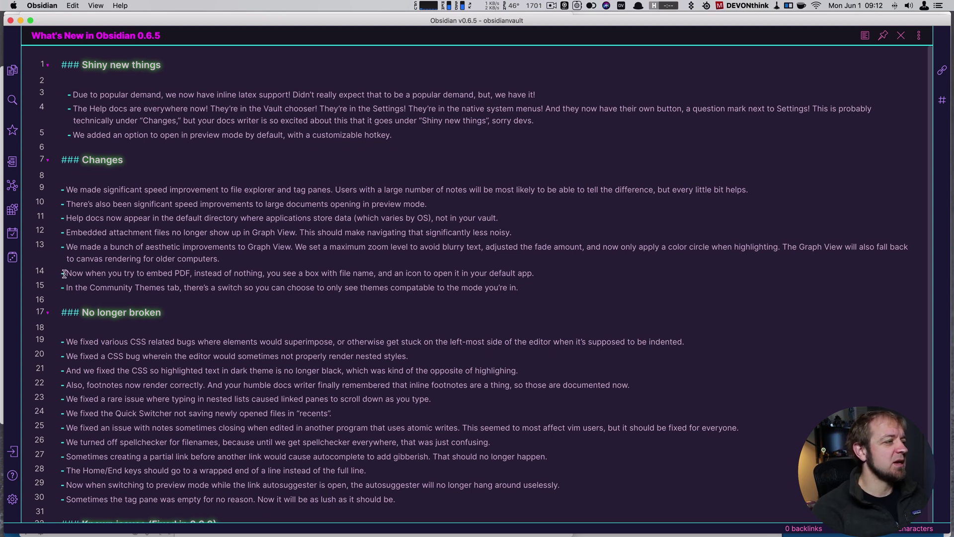
left_click_drag(64, 274, 543, 277)
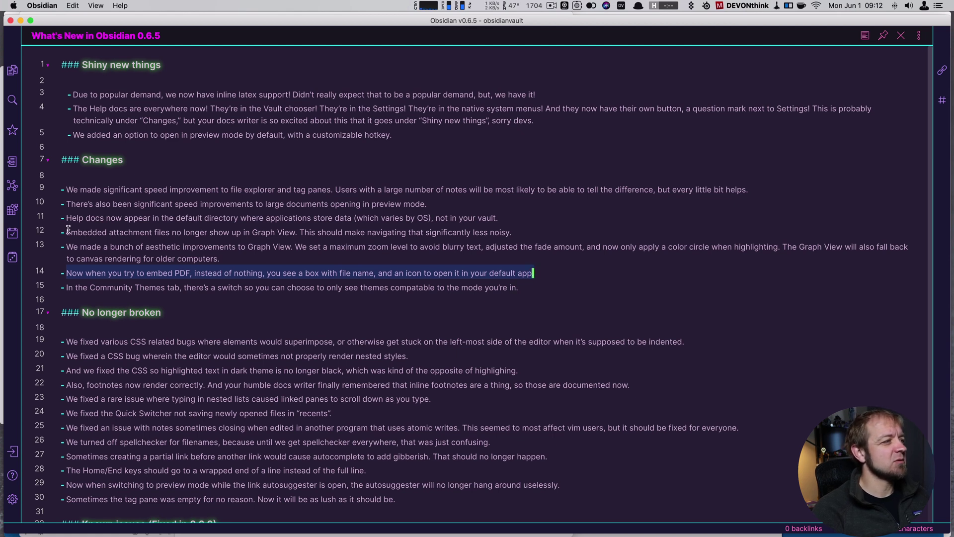
left_click(12, 185)
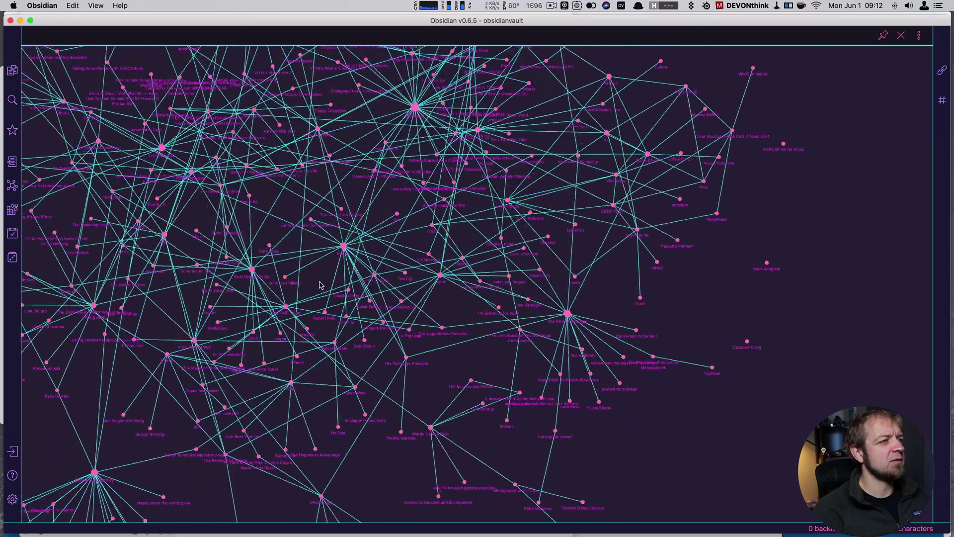
- Pan the graph and open the isolated node 'disturbed and decieved by the surface'
left_click_drag(153, 422, 641, 436)
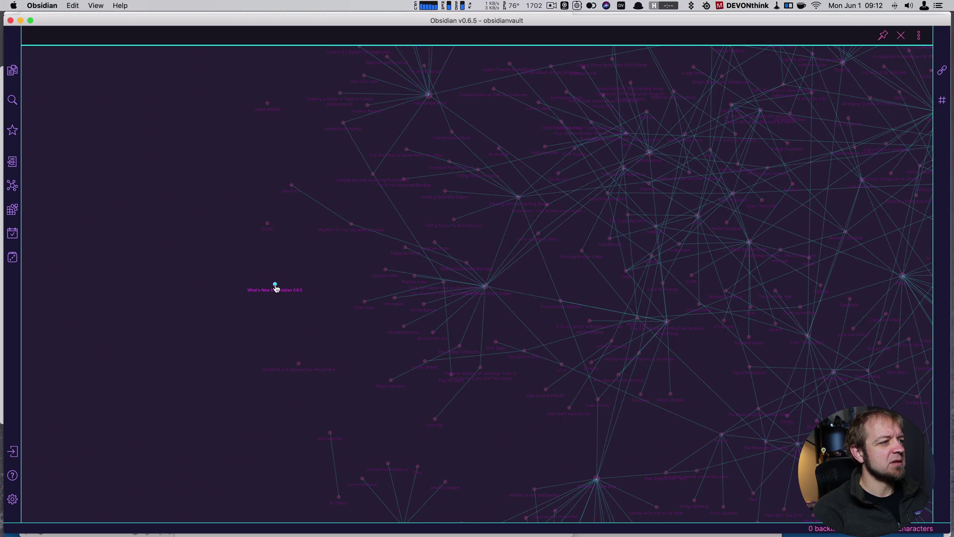
left_click(300, 368)
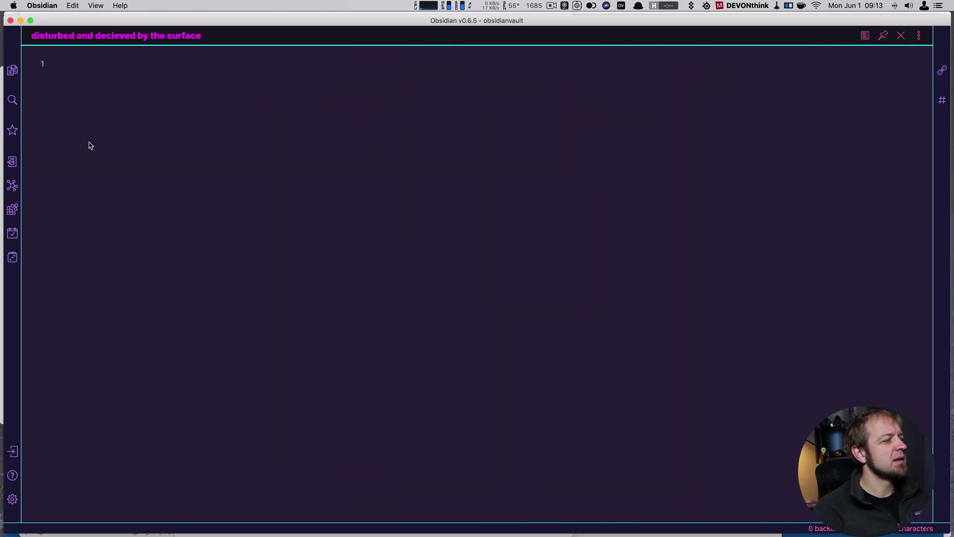
- Delete the open note 'disturbed and decieved by the surface'
left_click(919, 35)
left_click(866, 80)
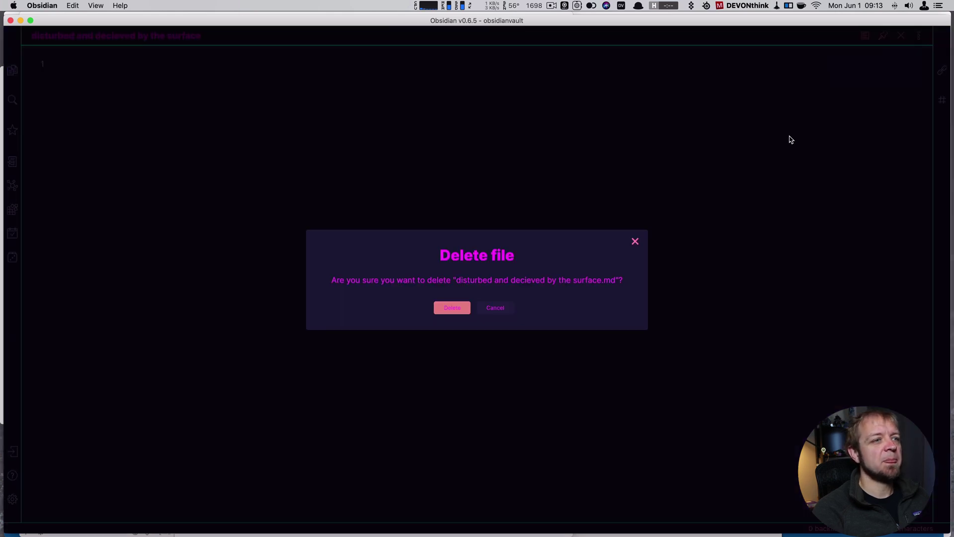
left_click(450, 307)
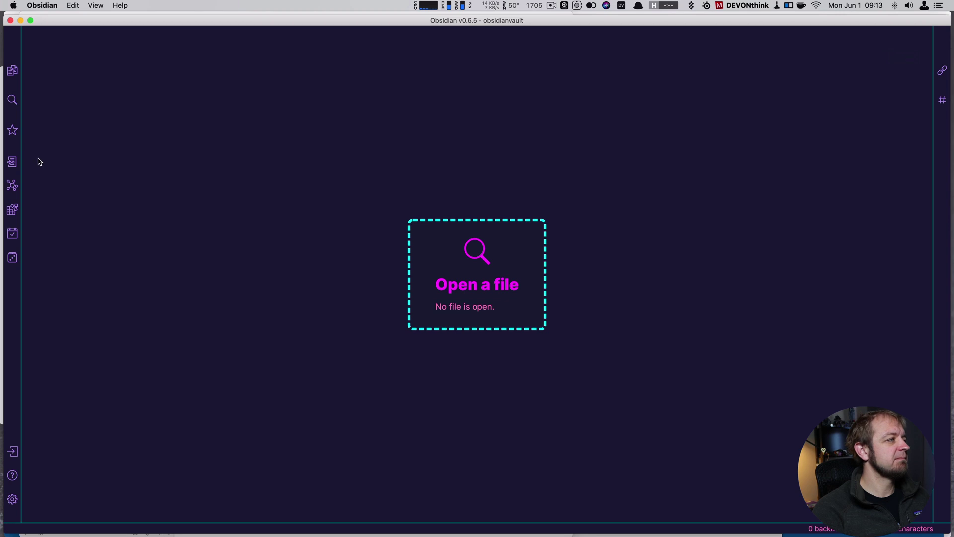
- Open the orphan Obsidian-0.svg from the graph view and delete it too
left_click(18, 187)
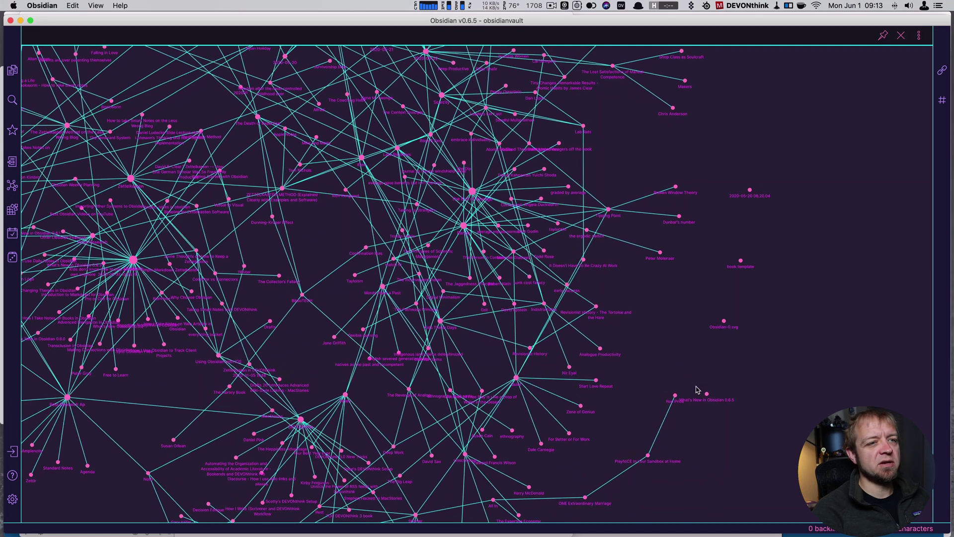
left_click(724, 322)
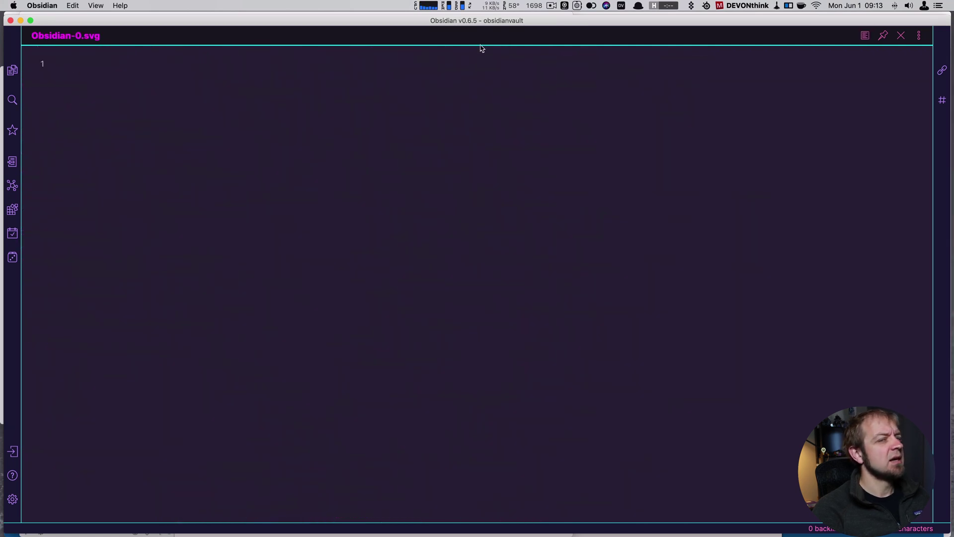
left_click(919, 35)
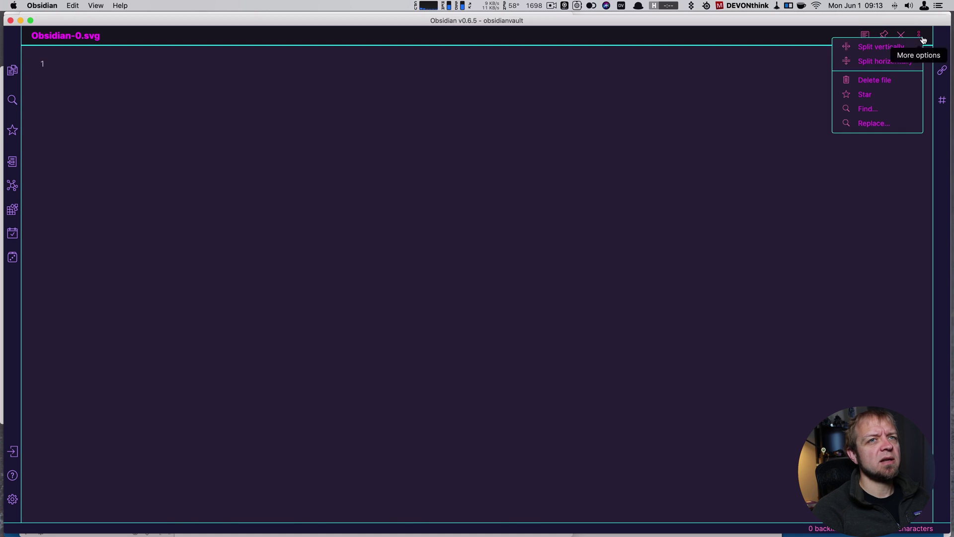
left_click(883, 81)
left_click(450, 307)
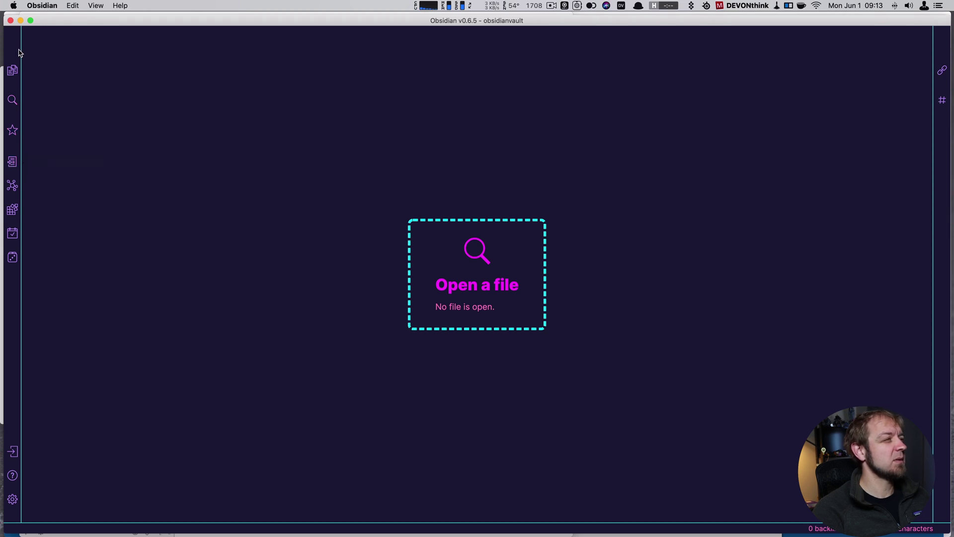
- Open the graph view and collapse the File explorer so the graph fills the window
left_click(16, 71)
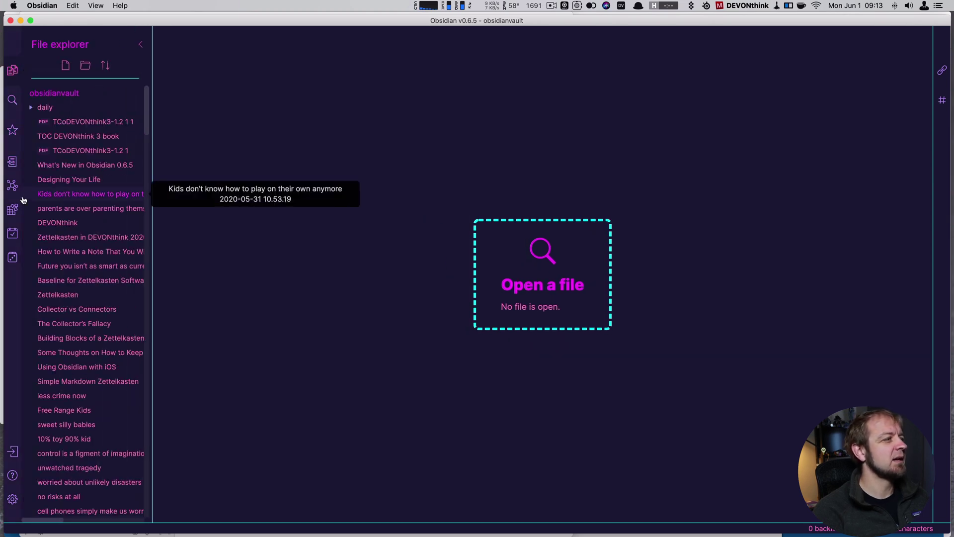
left_click(12, 186)
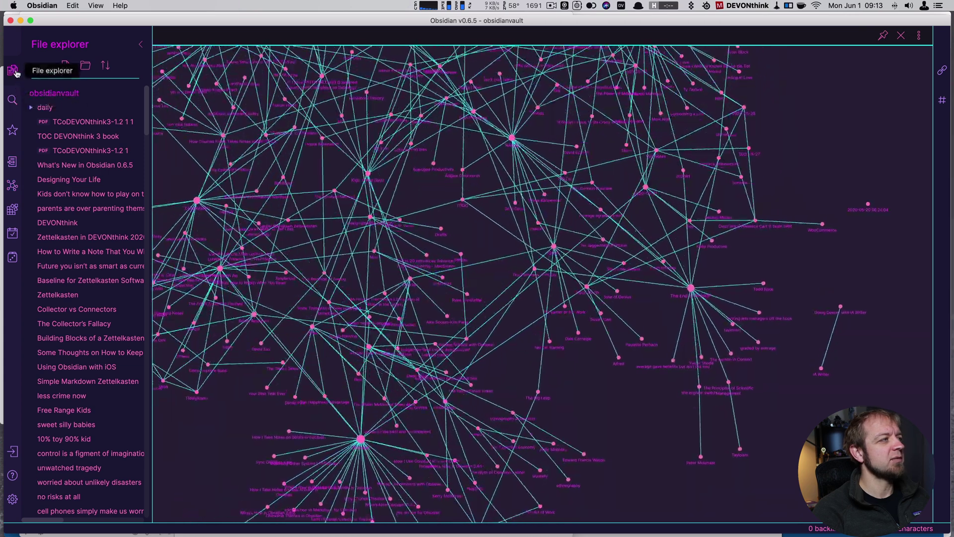
left_click(16, 74)
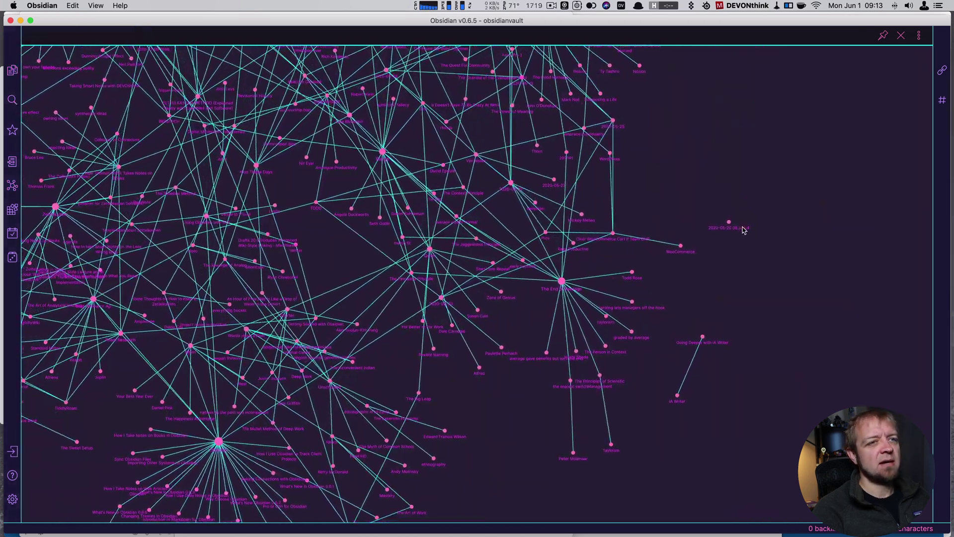
- Pan around the graph to inspect its loosely connected clusters
left_click_drag(655, 256, 705, 251)
left_click_drag(95, 450, 616, 334)
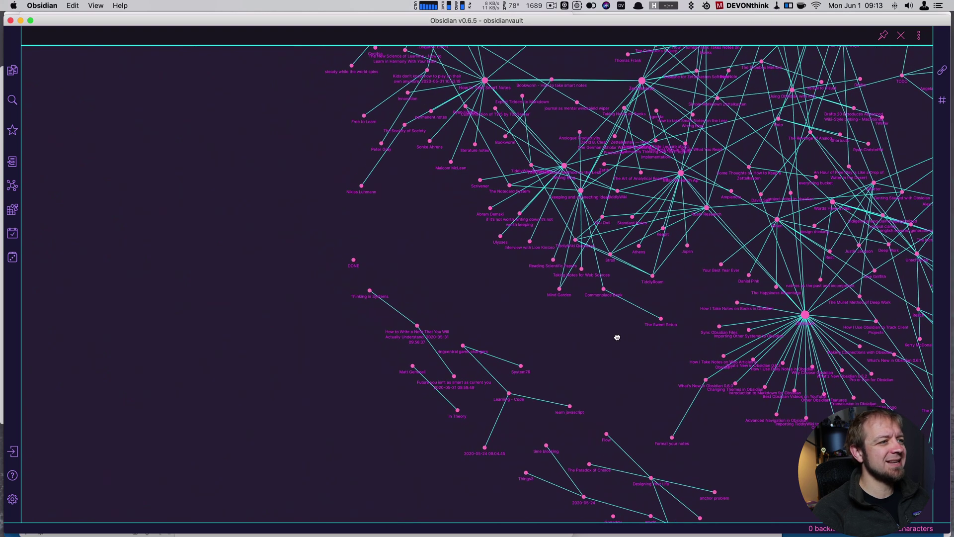
left_click_drag(433, 254, 411, 202)
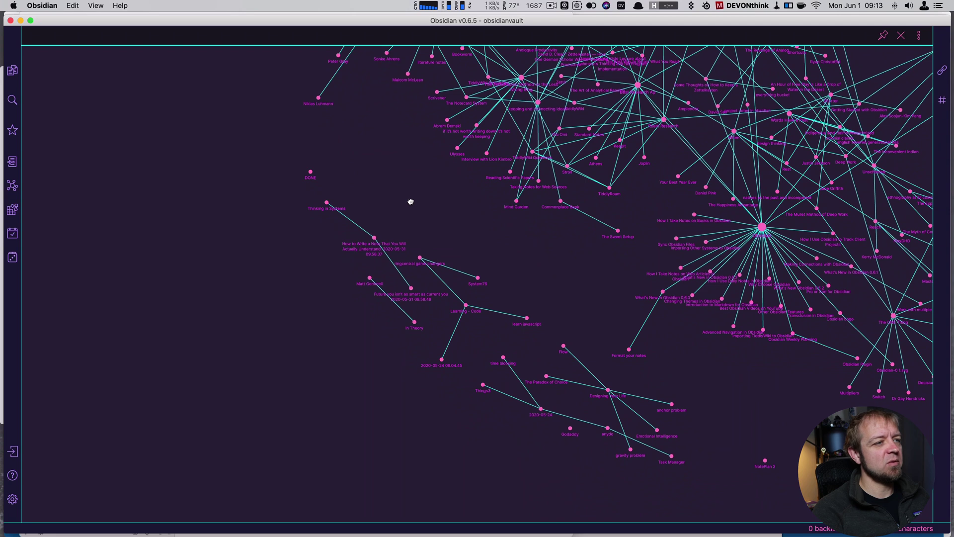
left_click_drag(411, 202, 378, 192)
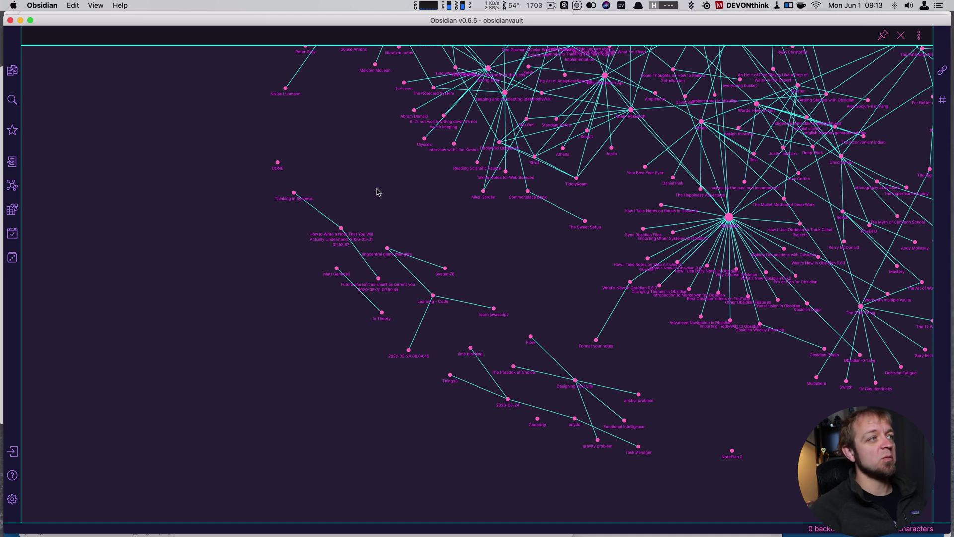
left_click_drag(377, 191, 394, 397)
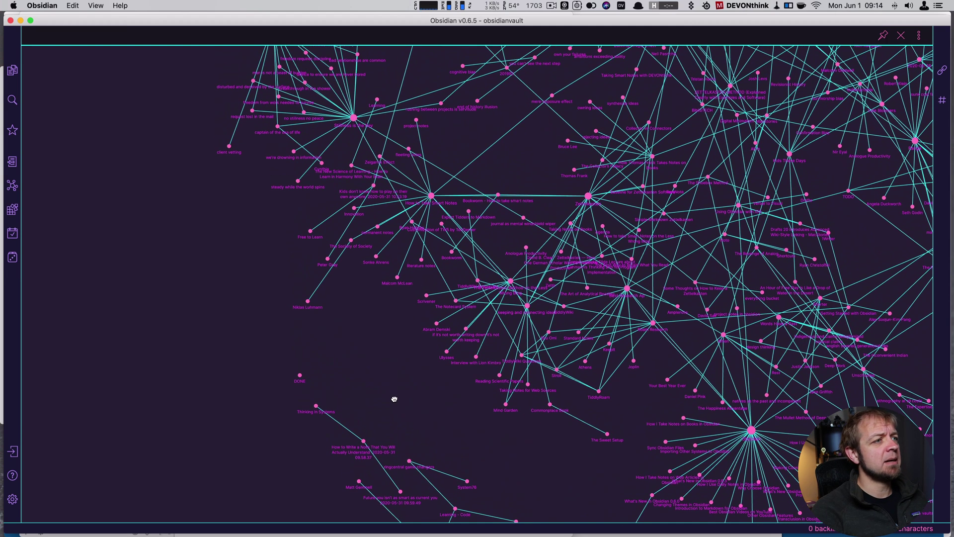
left_click(432, 196)
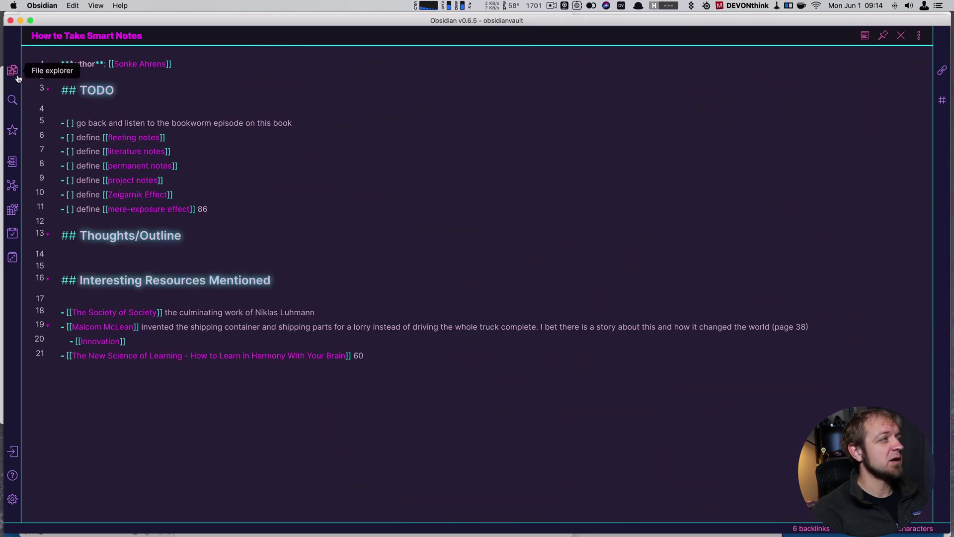
left_click(12, 185)
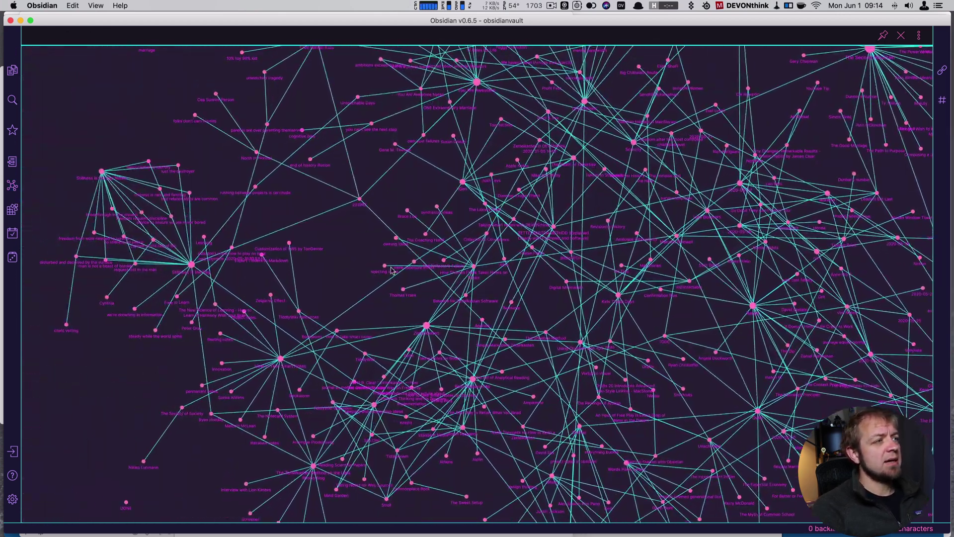
left_click_drag(350, 249, 379, 285)
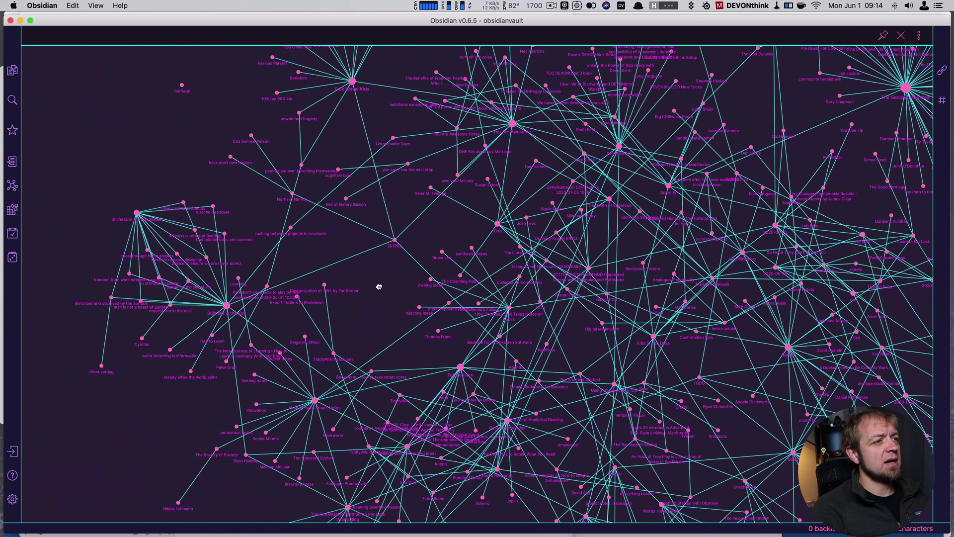